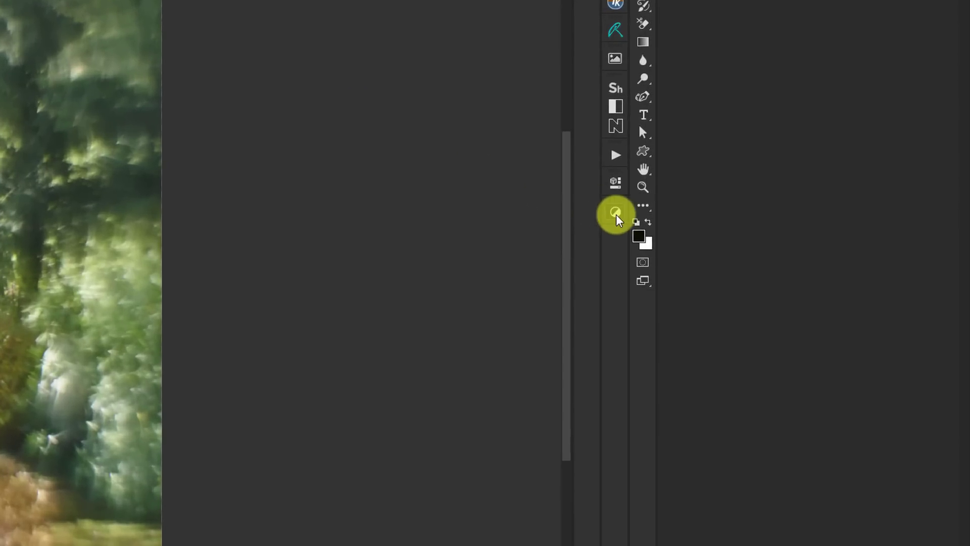
left_click(615, 212)
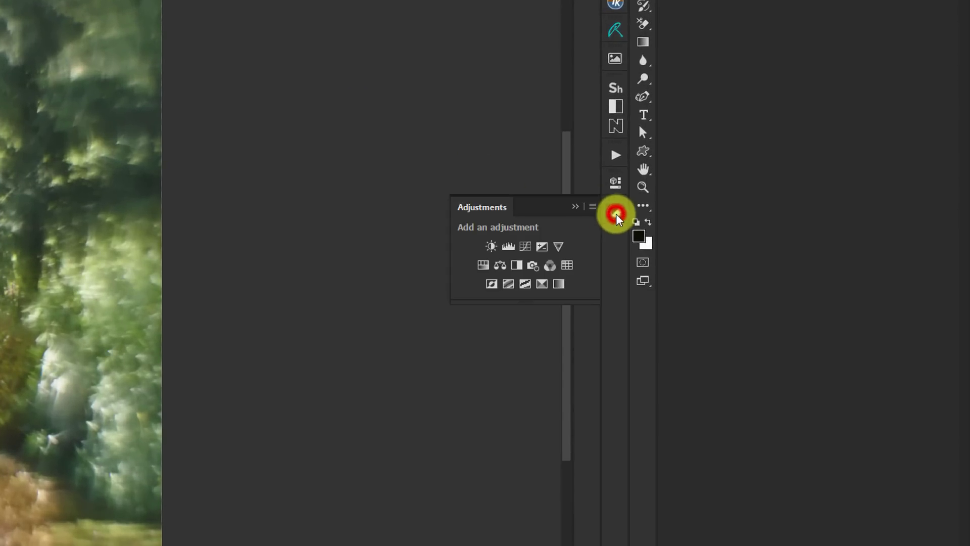
left_click(543, 285)
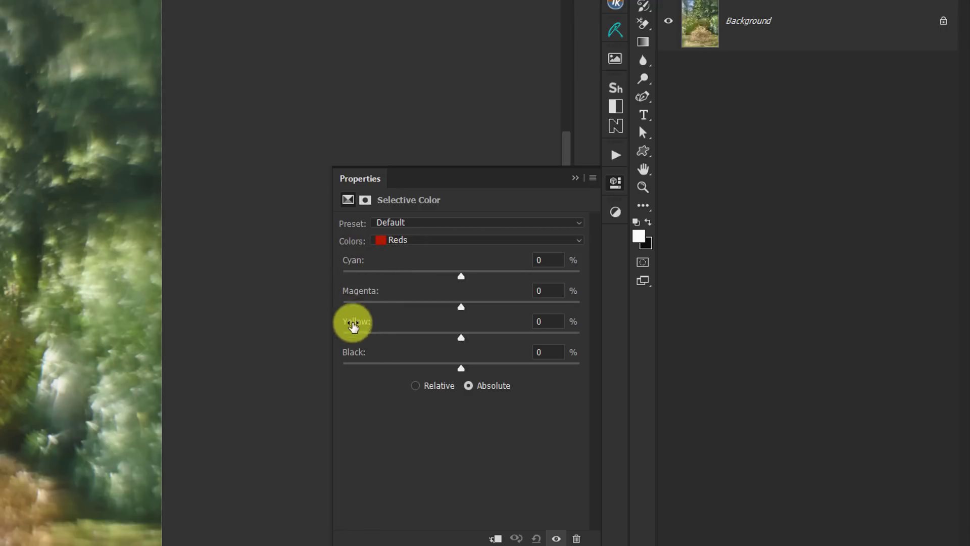
left_click(397, 239)
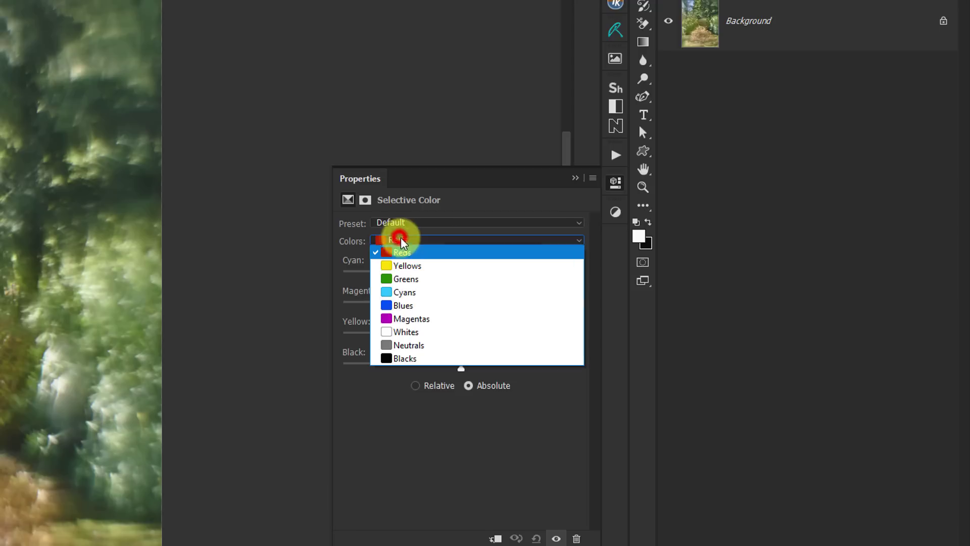
left_click(446, 250)
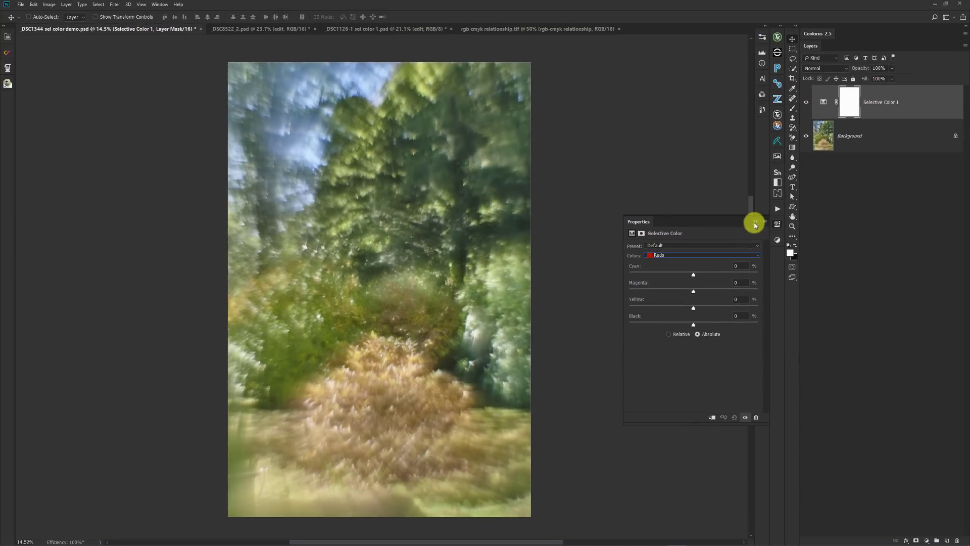
left_click(754, 222)
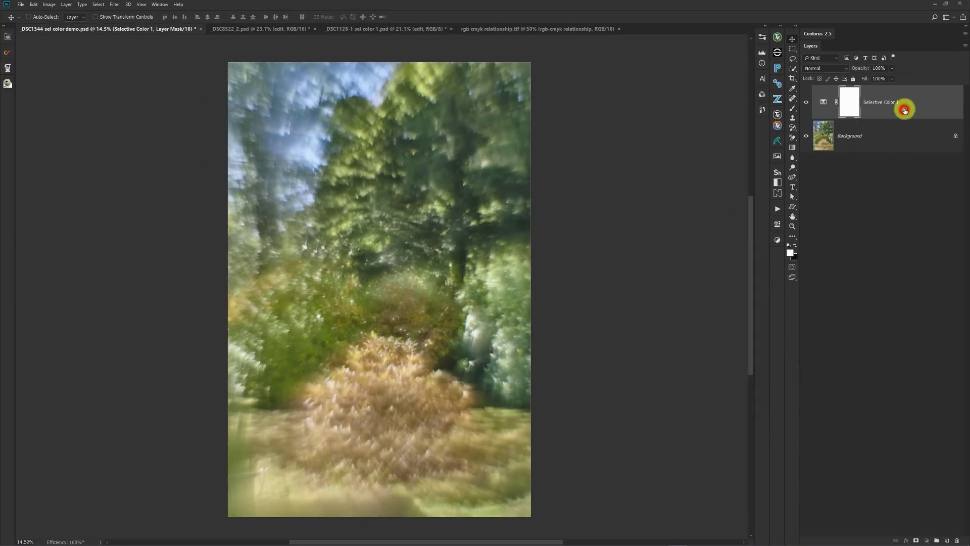
left_click_drag(904, 106, 957, 539)
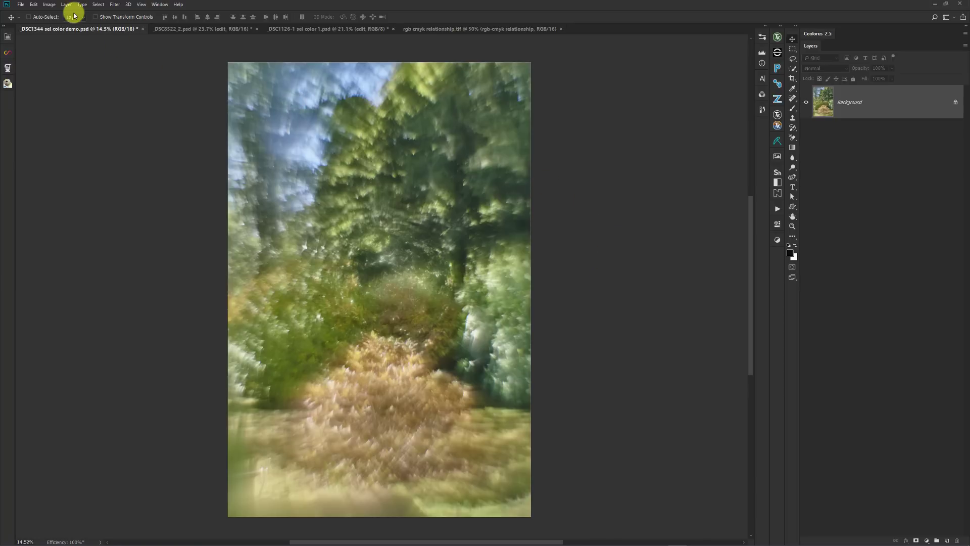
Duplicate the image as "_DSC1344 sel color demo copy" and convert the copy to 8 bits per channel.
left_click(49, 4)
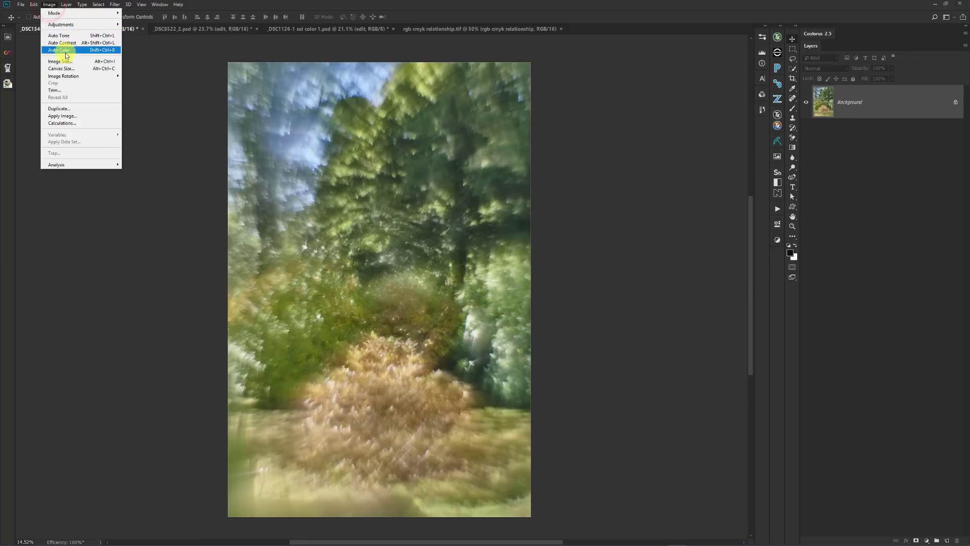
left_click(77, 109)
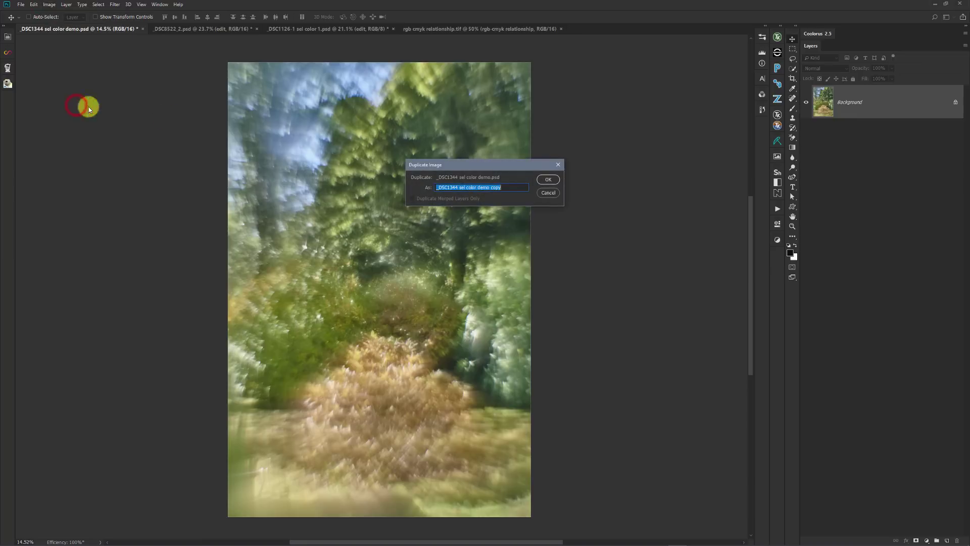
left_click(548, 180)
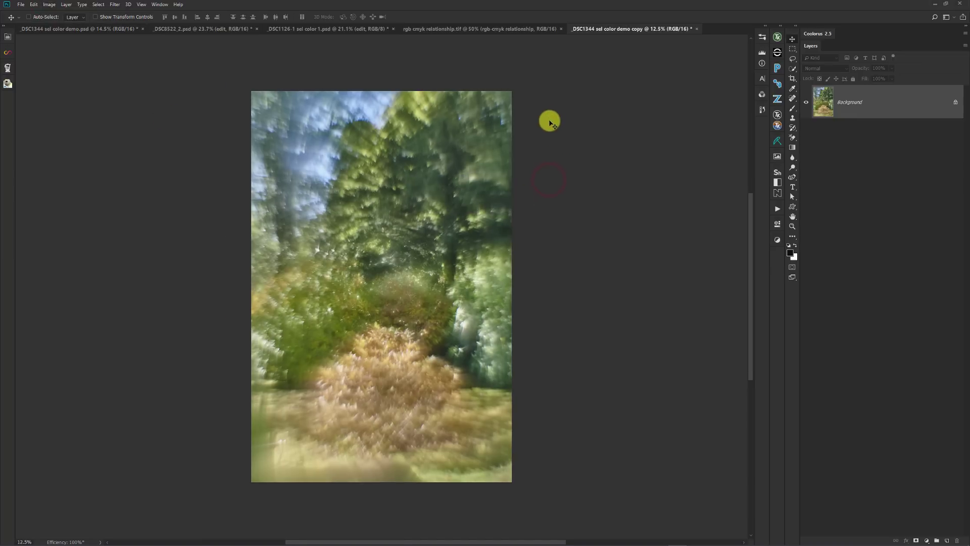
left_click(51, 5)
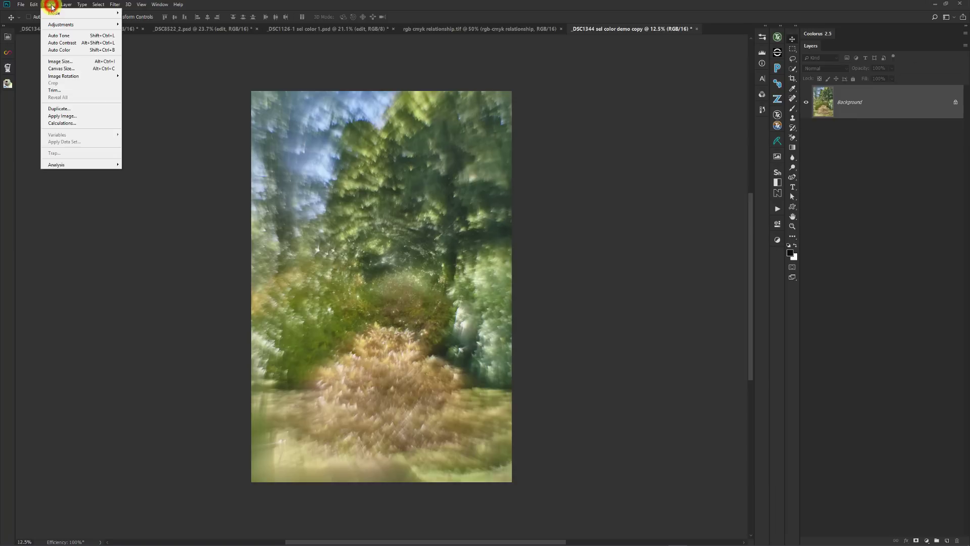
mouse_move(54, 13)
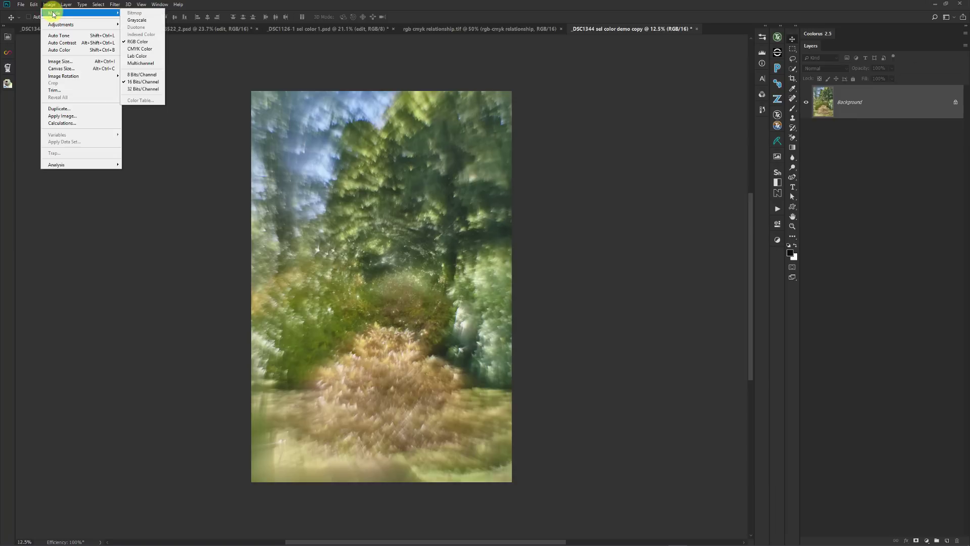
left_click(149, 75)
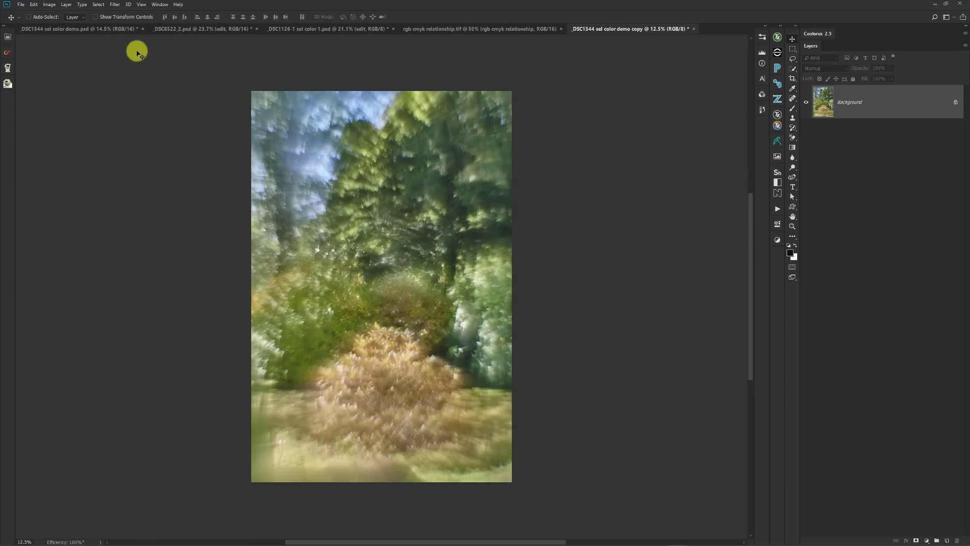
Apply the Stained Glass texture filter to the copy with cell size 50, light intensity 3 and the lowest border thickness.
left_click(115, 5)
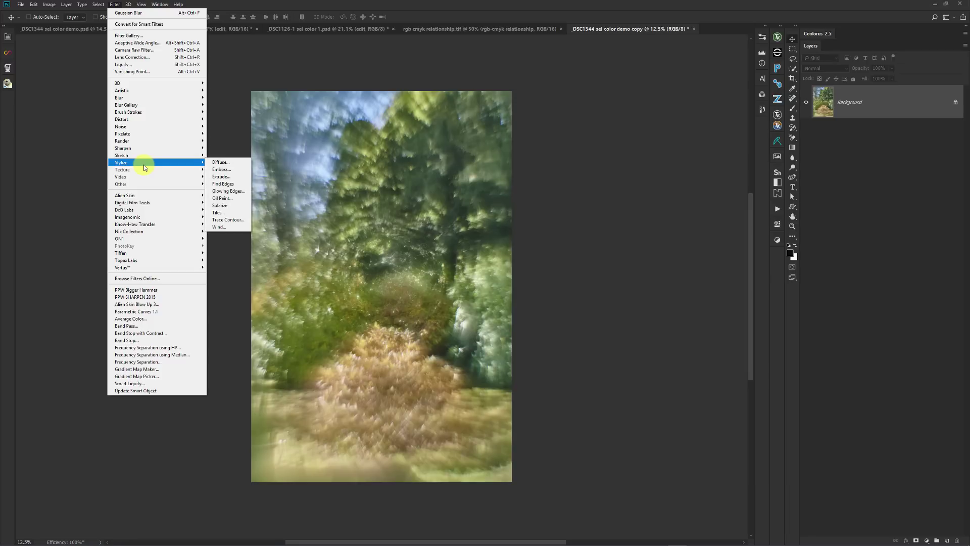
mouse_move(143, 168)
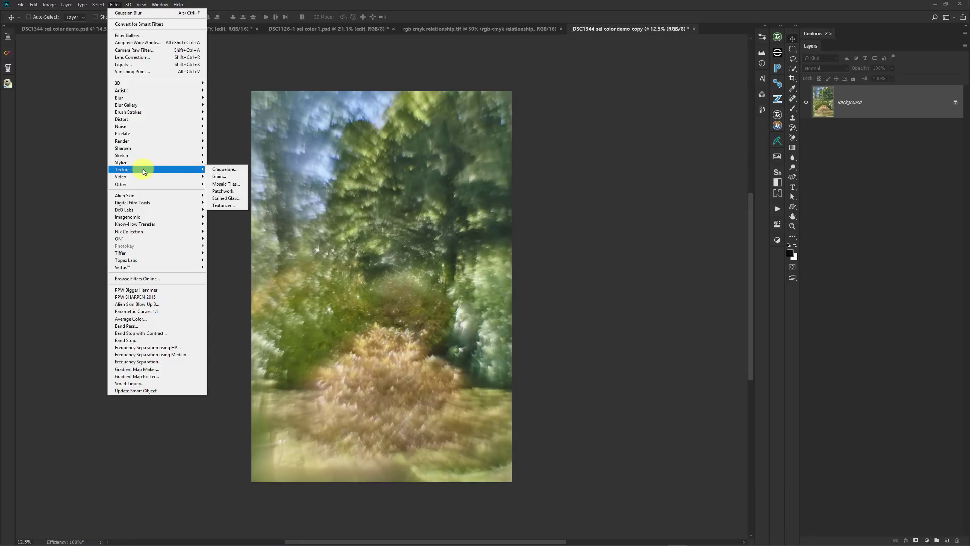
left_click(223, 200)
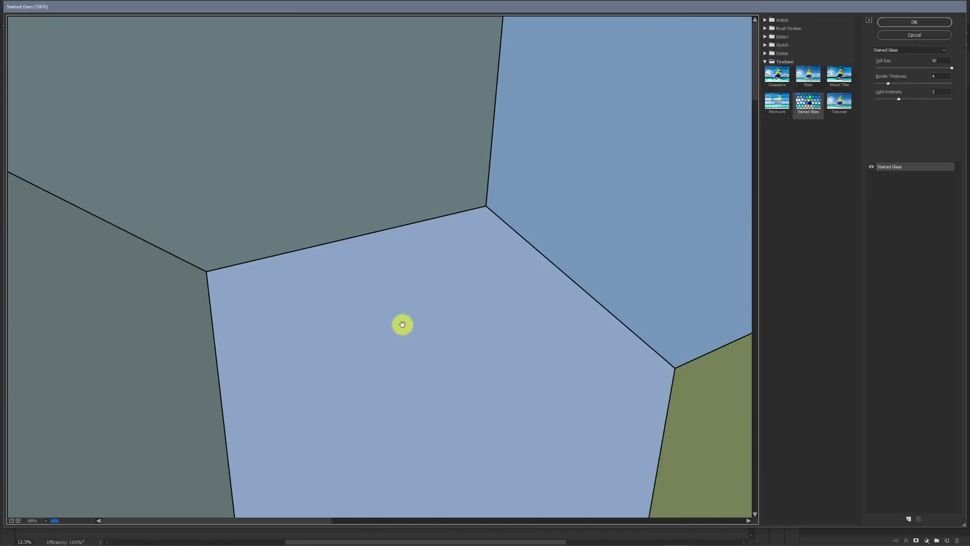
left_click(11, 521)
left_click(11, 521)
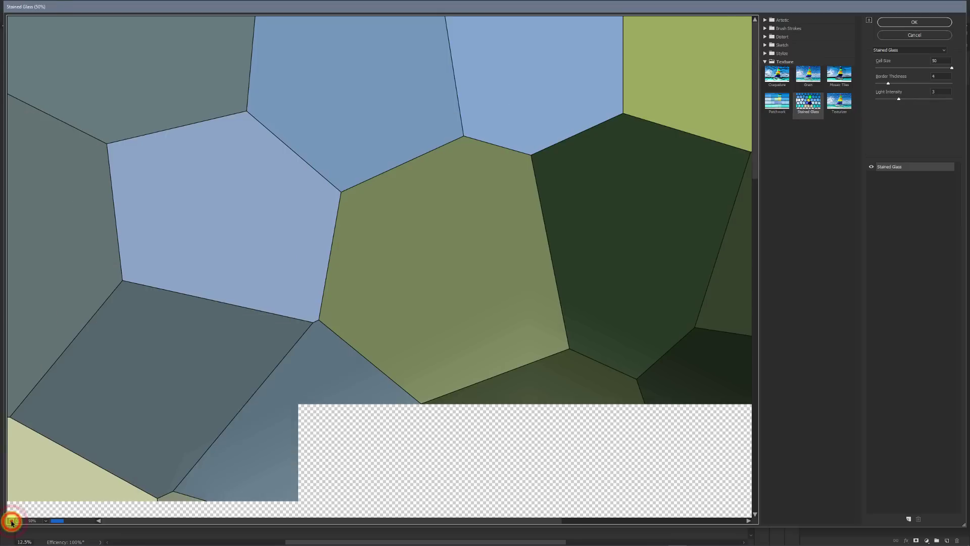
left_click(12, 520)
left_click(11, 521)
left_click(11, 520)
left_click(11, 520)
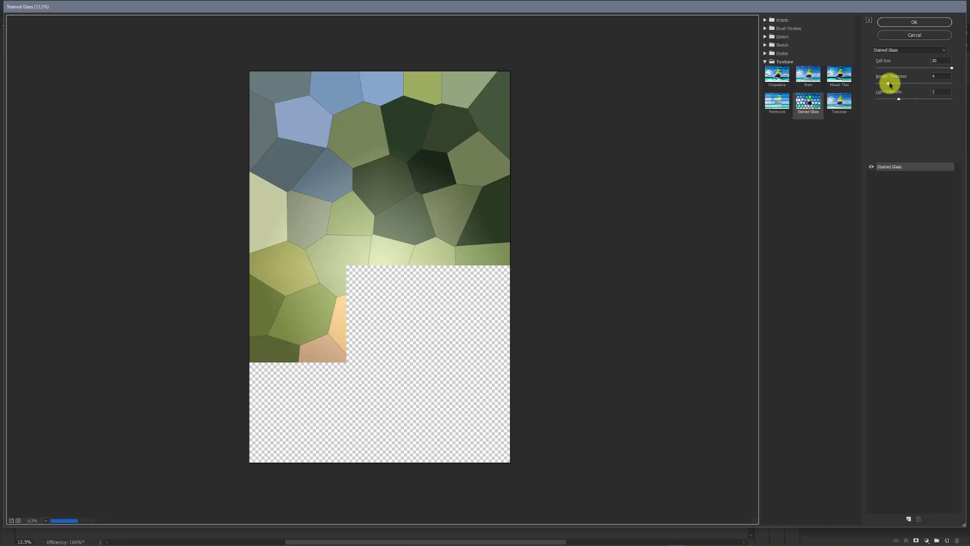
left_click_drag(888, 84, 874, 88)
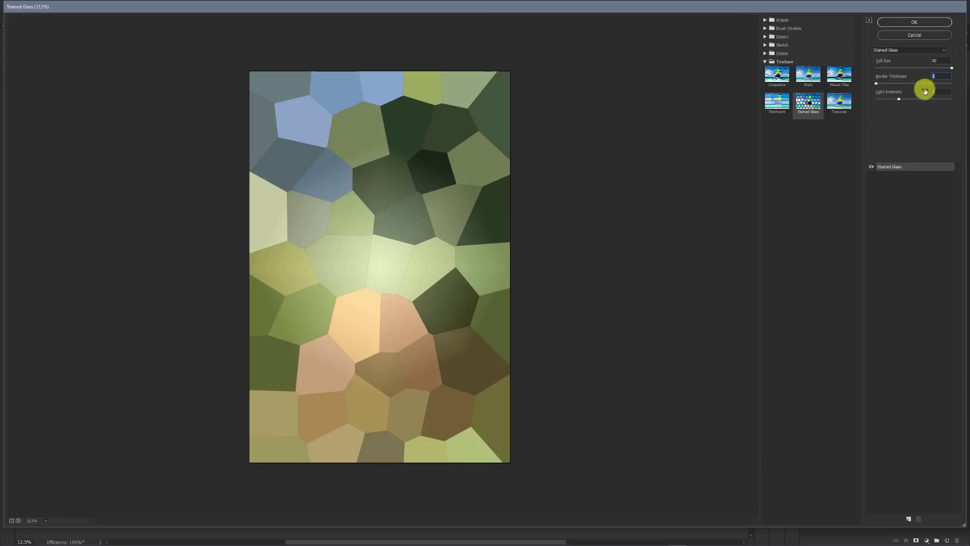
left_click(916, 21)
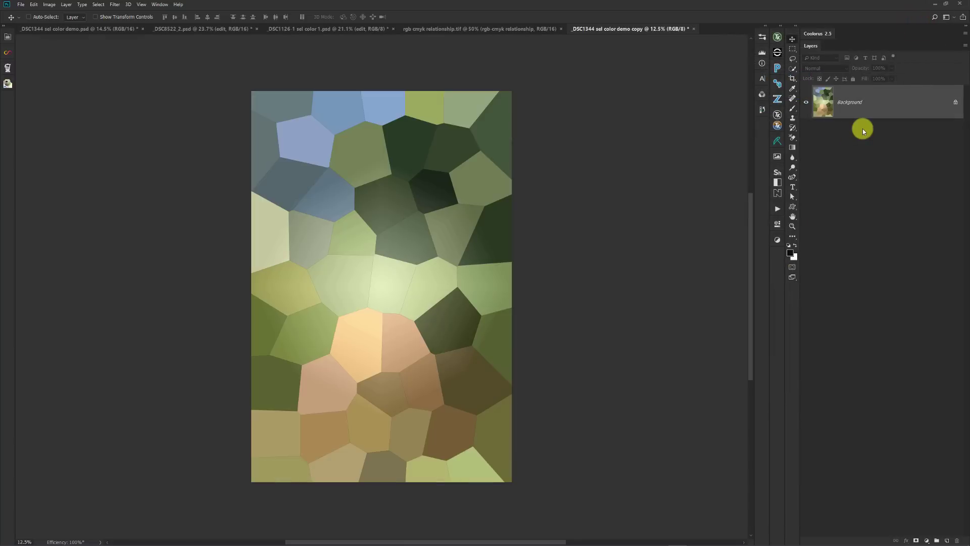
Copy the stained-glass Background layer into the original _DSC1344 sel color demo.psd document, accepting the different bit depth.
left_click_drag(850, 110, 373, 243)
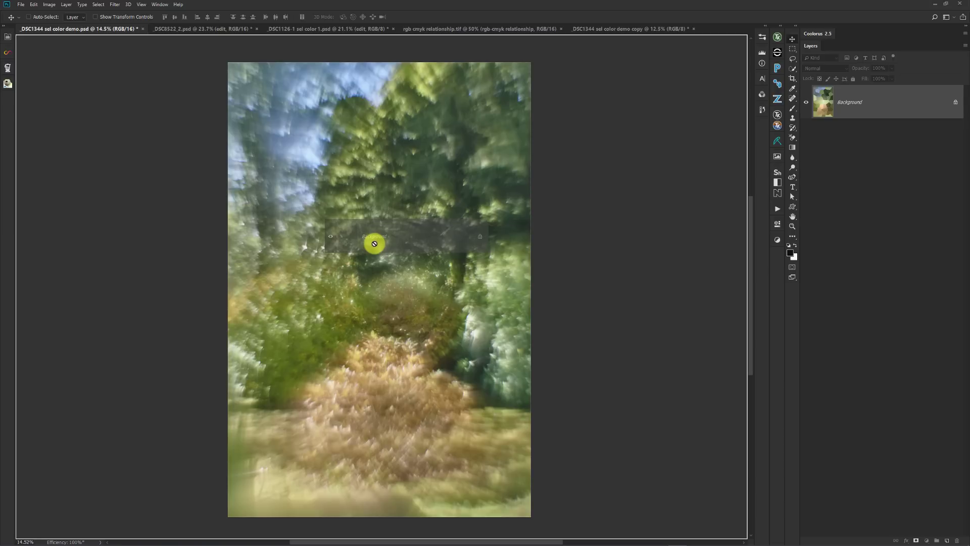
left_click_drag(374, 244, 375, 242)
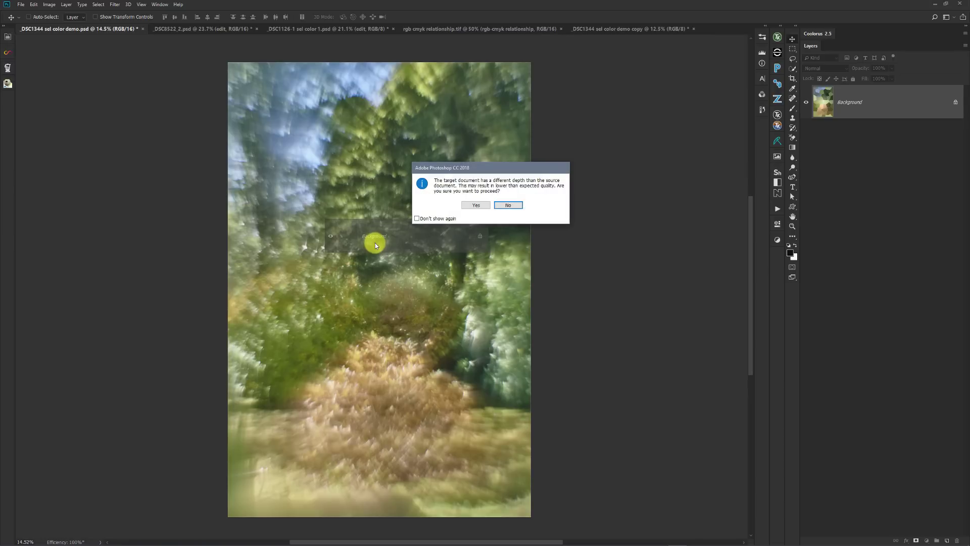
left_click(476, 204)
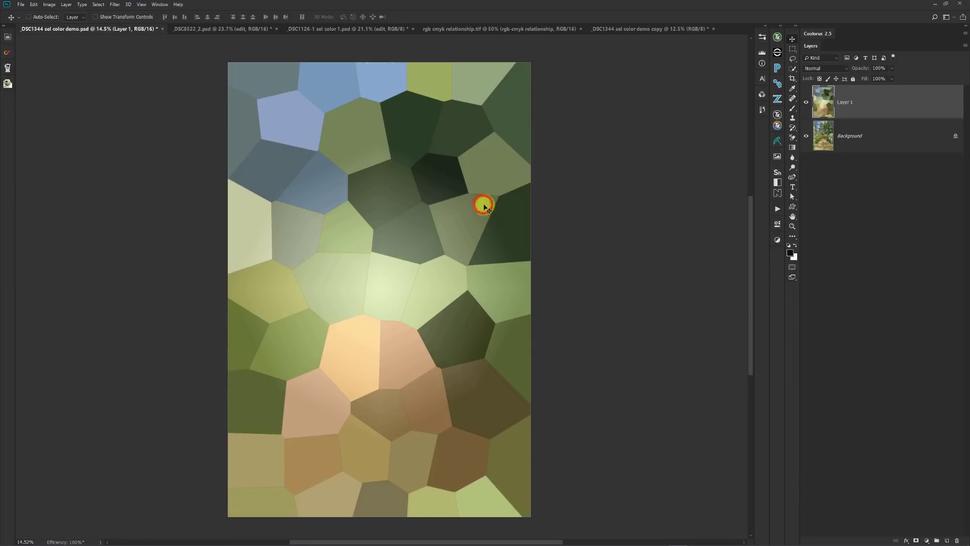
Hide the stained-glass Layer 1 and add a Selective Color adjustment layer directly above the Background.
left_click_drag(862, 69, 892, 79)
key("alt+bracketleft")
left_click(807, 103)
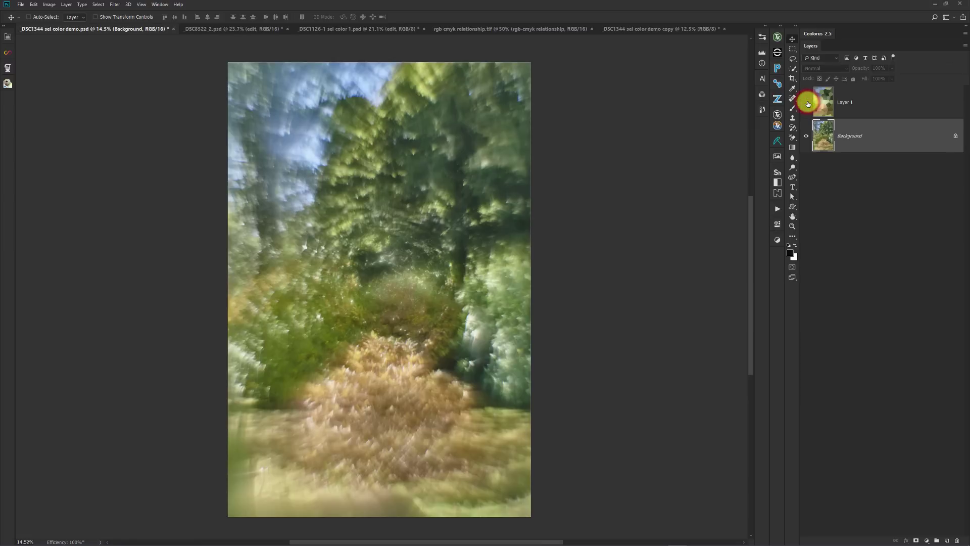
left_click(778, 241)
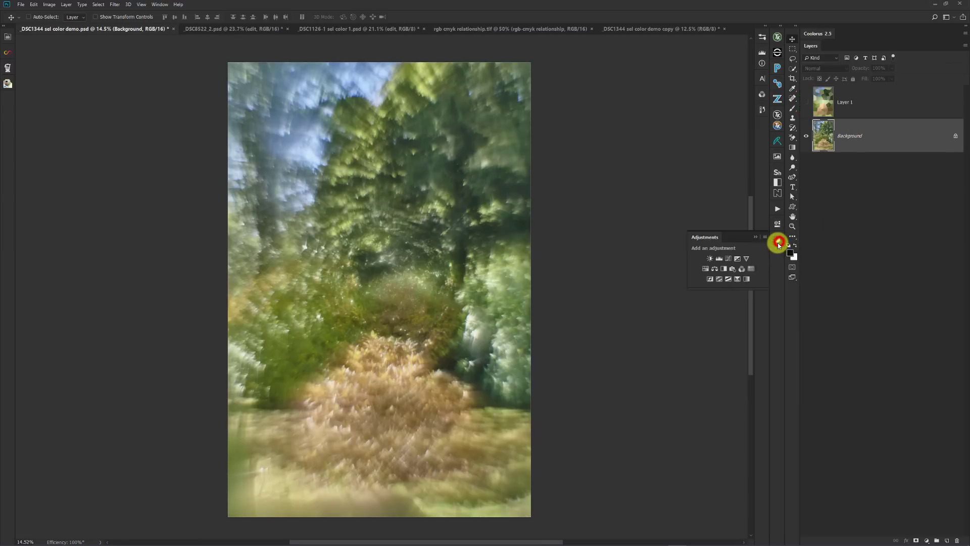
left_click(735, 282)
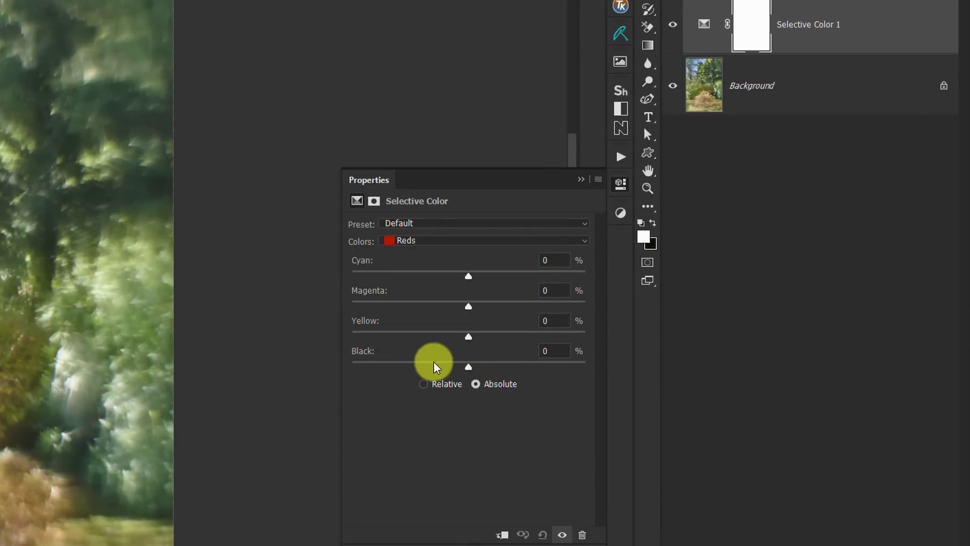
Compare the Relative and Absolute methods of the Selective Color adjustment, leaving Absolute selected.
left_click(424, 385)
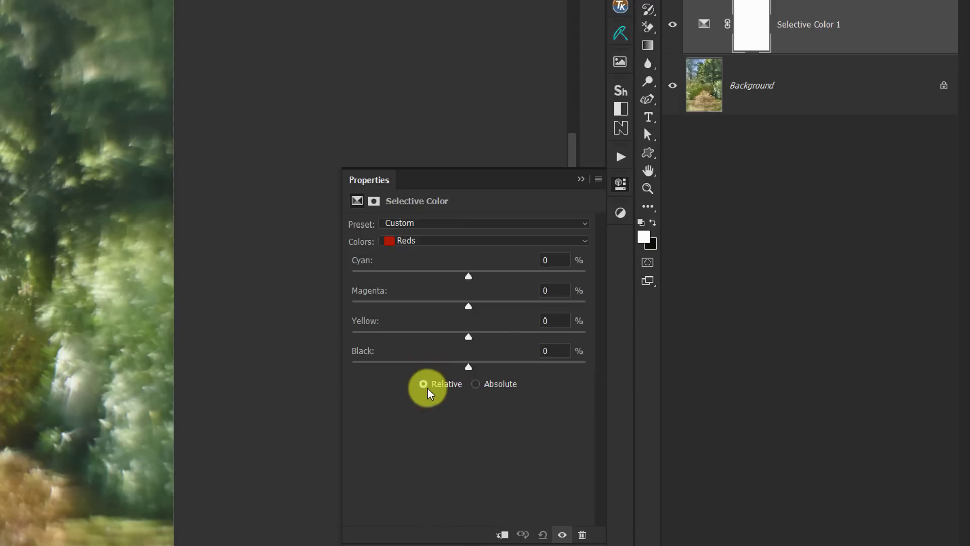
left_click(477, 385)
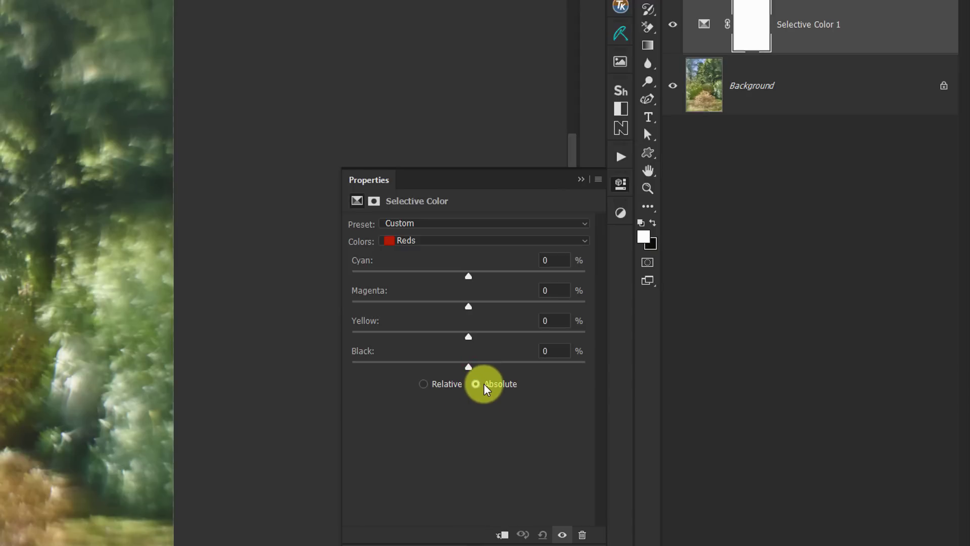
left_click(423, 385)
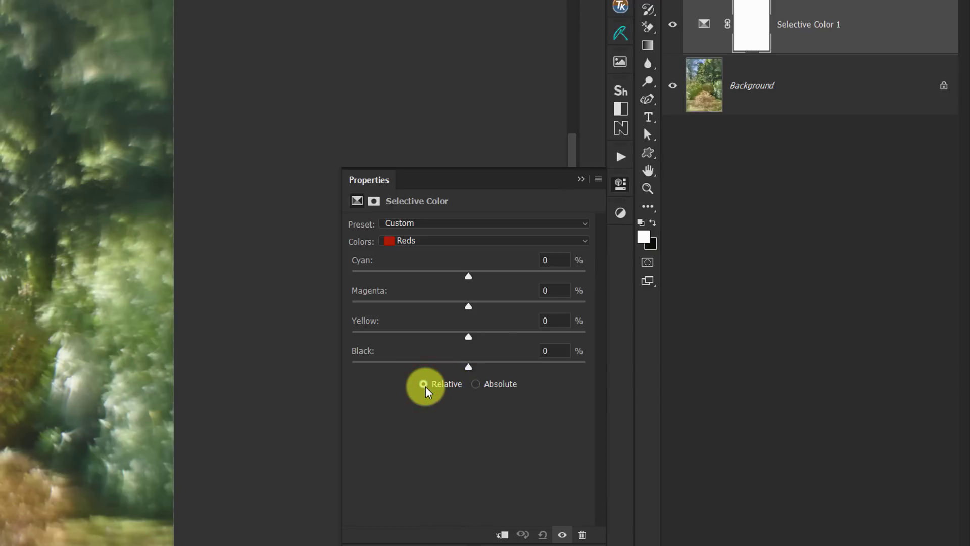
left_click(483, 386)
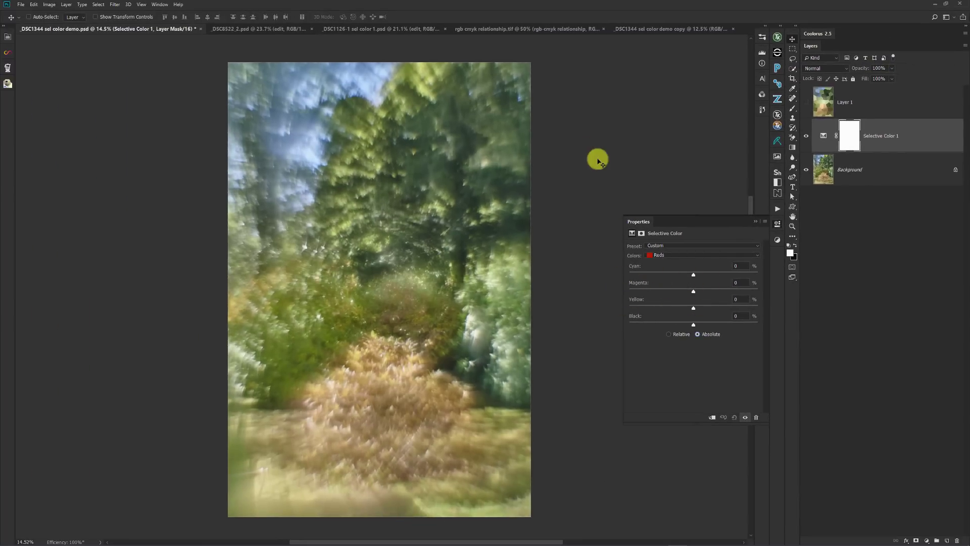
Switch to rgb cmyk relationship.tif and show the rgb-cmyk relationship group without the Layer 1 color circles, then turn Layer 1 back on.
left_click(524, 29)
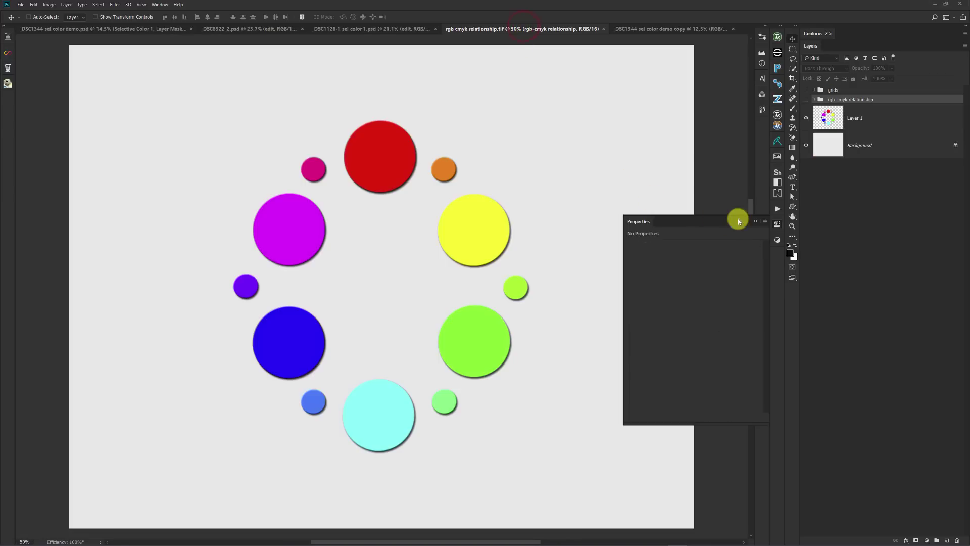
left_click(754, 221)
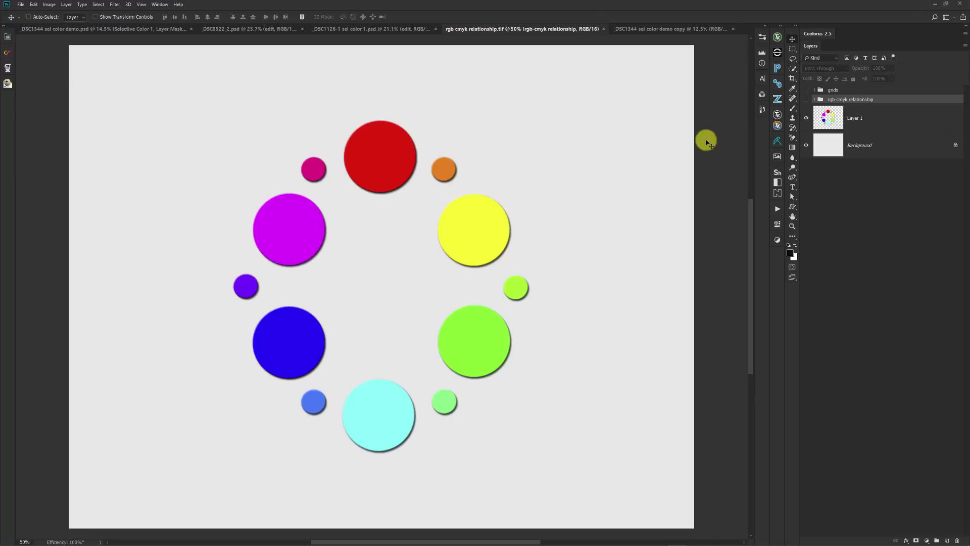
left_click(806, 119)
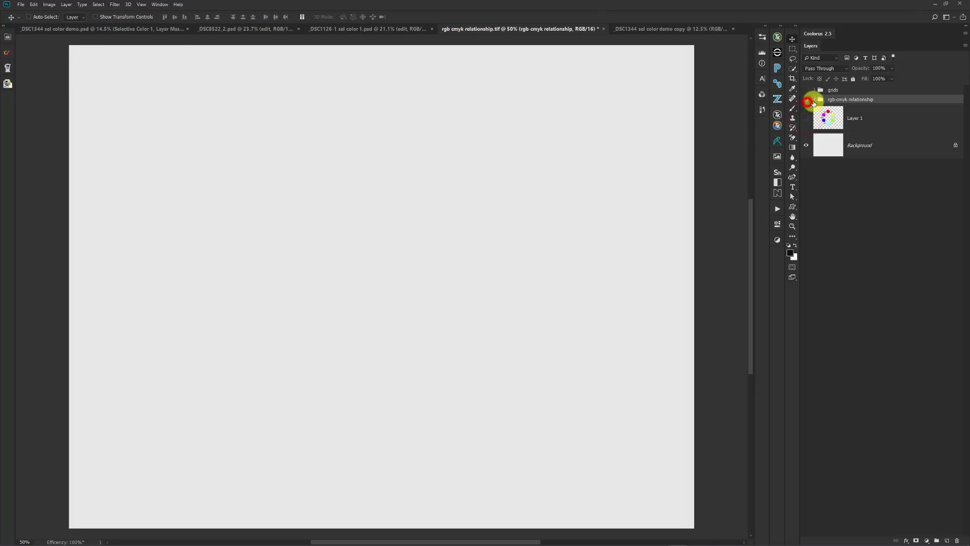
left_click(806, 100)
left_click(814, 99)
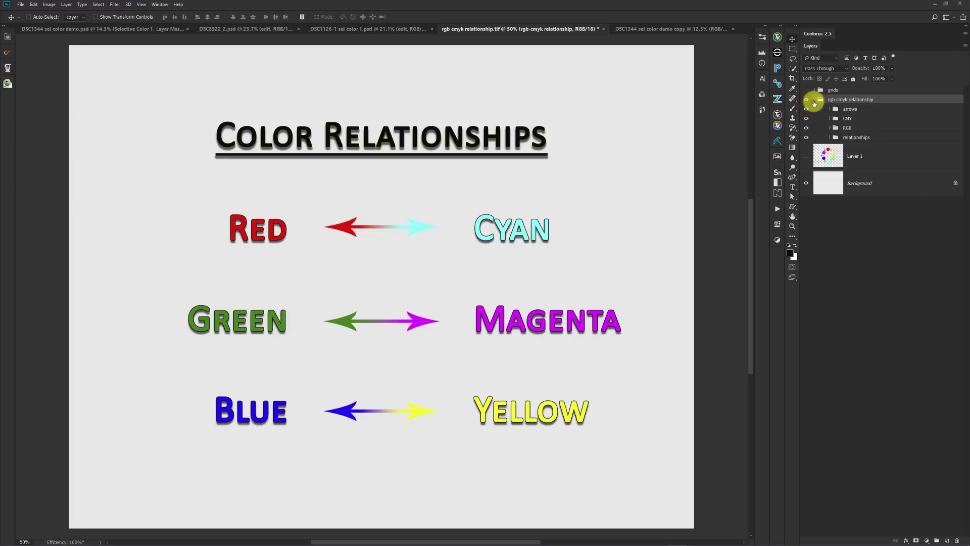
left_click(814, 101)
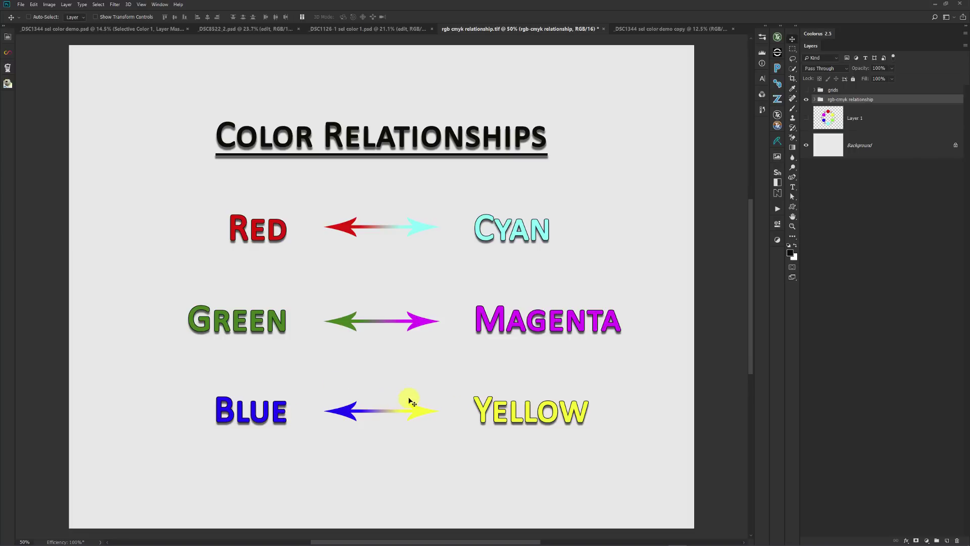
left_click(807, 118)
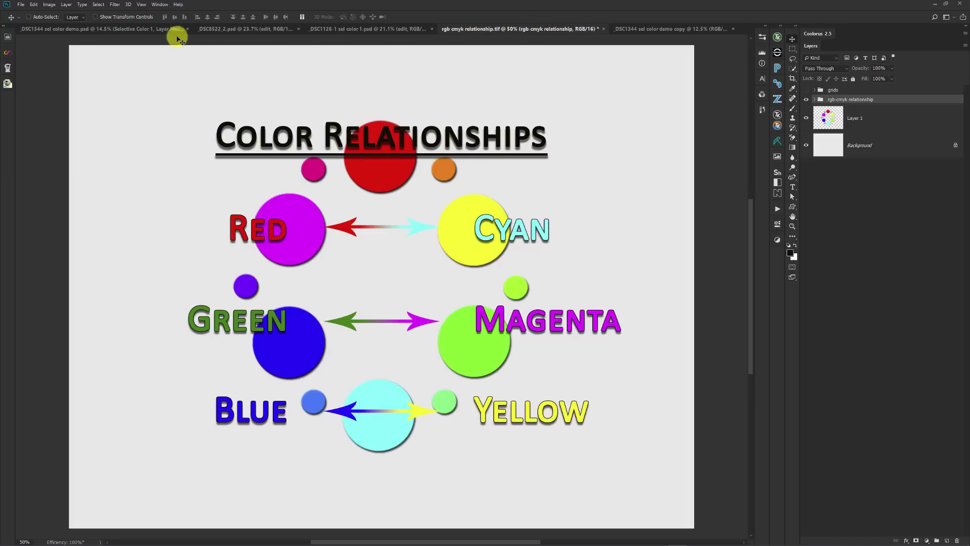
Open the Selective Color 1 settings in _DSC1344 sel color demo.psd, consulting the color chart in rgb cmyk relationship.tif once more.
left_click(147, 31)
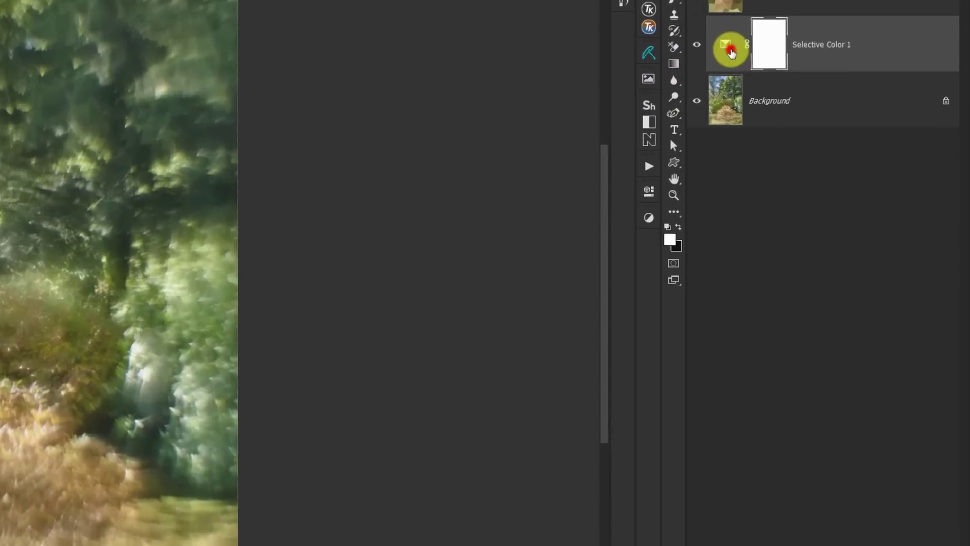
double_click(824, 135)
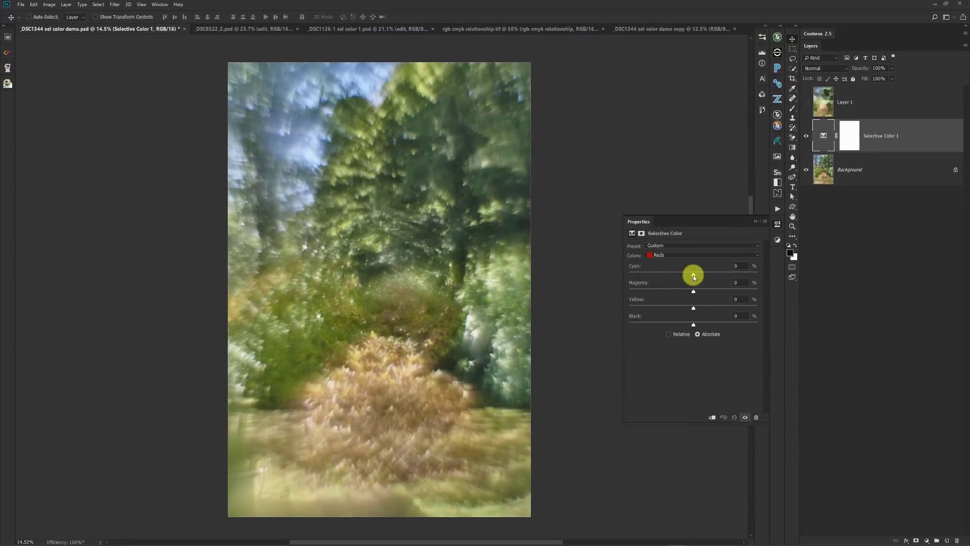
left_click(542, 29)
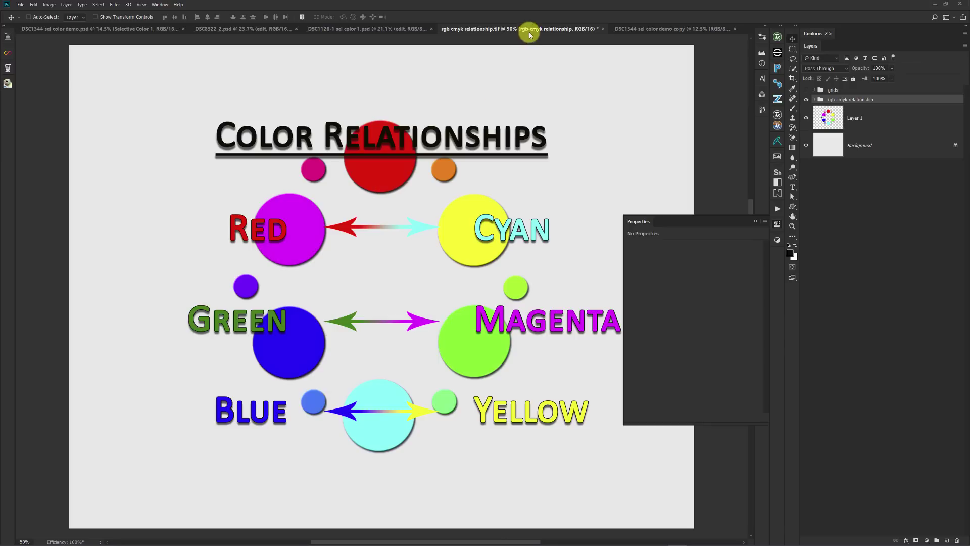
left_click(135, 30)
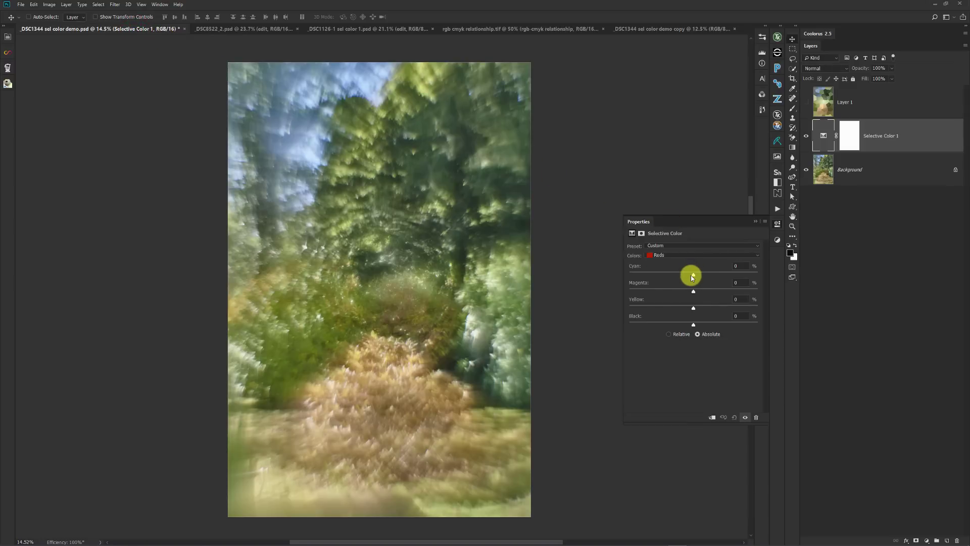
Try the Cyan slider in both directions on the Reds of Selective Color 1 and reset it to zero.
left_click_drag(693, 275, 720, 281)
left_click_drag(762, 278, 548, 278)
mouse_move(629, 275)
left_mouse_down()
mouse_move(697, 278)
mouse_move(613, 275)
mouse_move(670, 275)
mouse_move(639, 278)
left_mouse_up()
left_click_drag(756, 276, 683, 275)
left_click(635, 268, "alt")
Try the Yellow and Black sliders on the Reds of Selective Color 1 and reset both to zero.
left_click_drag(692, 309, 762, 317)
left_click_drag(771, 309, 474, 308)
left_click(638, 299)
left_click_drag(692, 325, 637, 318)
left_click(638, 317)
For the Reds in Selective Color 1, set Cyan to -53% and Yellow to +25%.
left_click_drag(693, 275, 664, 276)
left_click_drag(693, 307, 527, 309)
left_click_drag(650, 306, 701, 309)
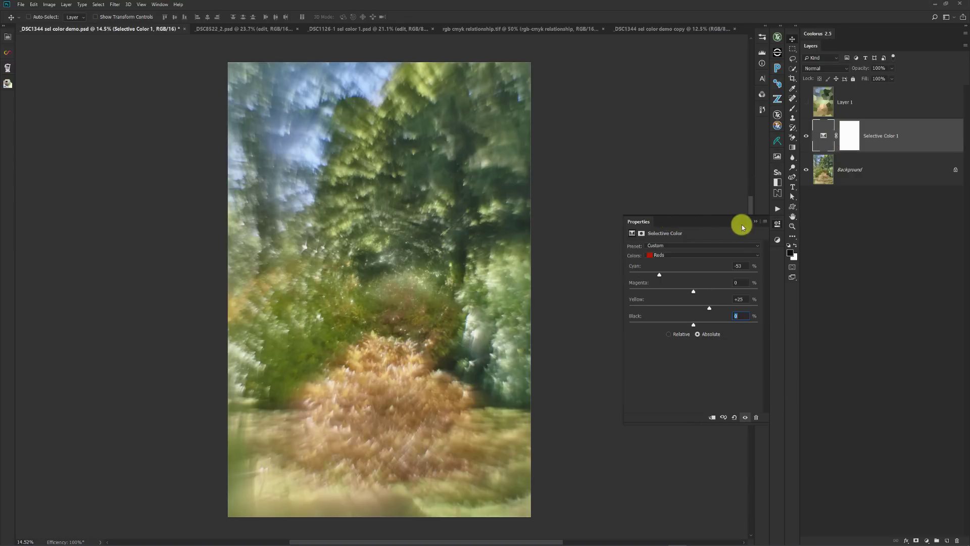
Add a second Selective Color adjustment layer above the first one and rename the first one red.
left_click(777, 239)
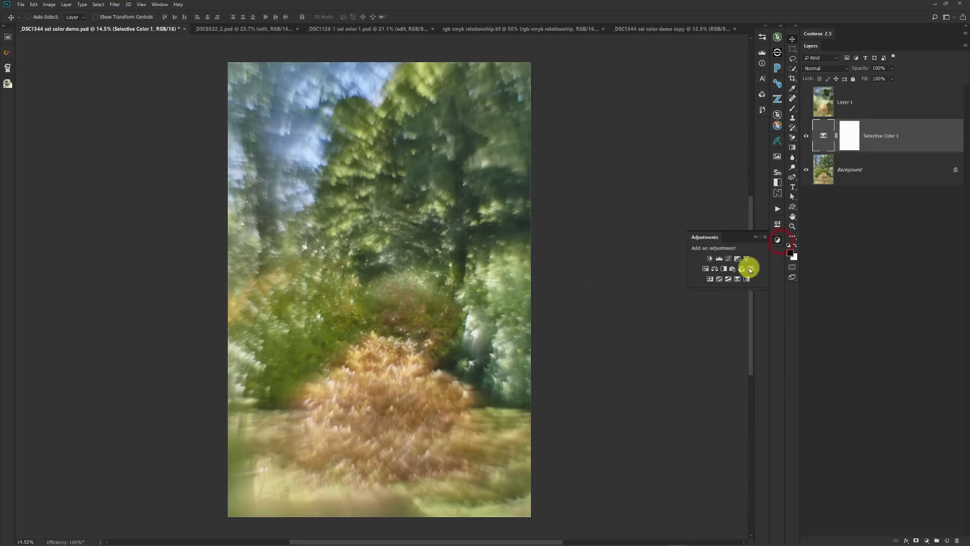
left_click(739, 281)
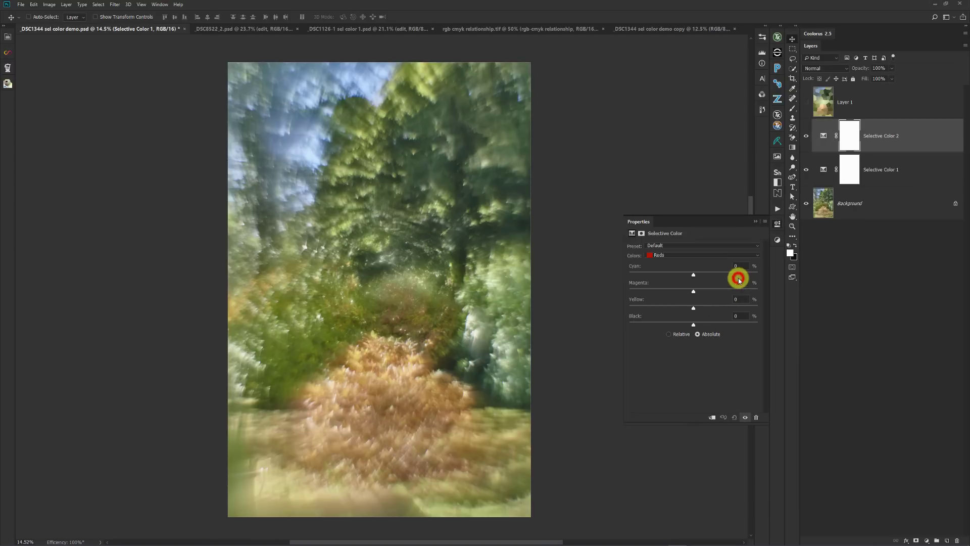
double_click(879, 169)
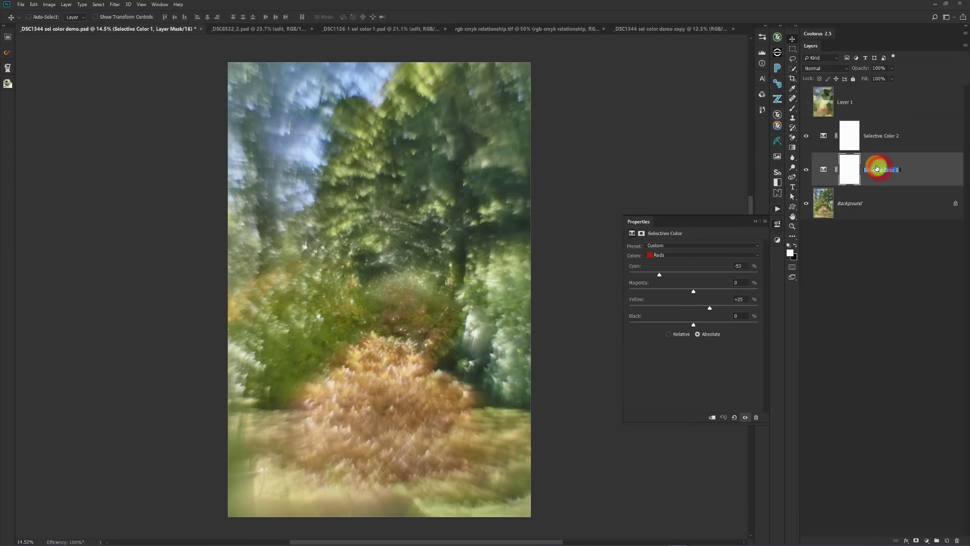
key("Return")
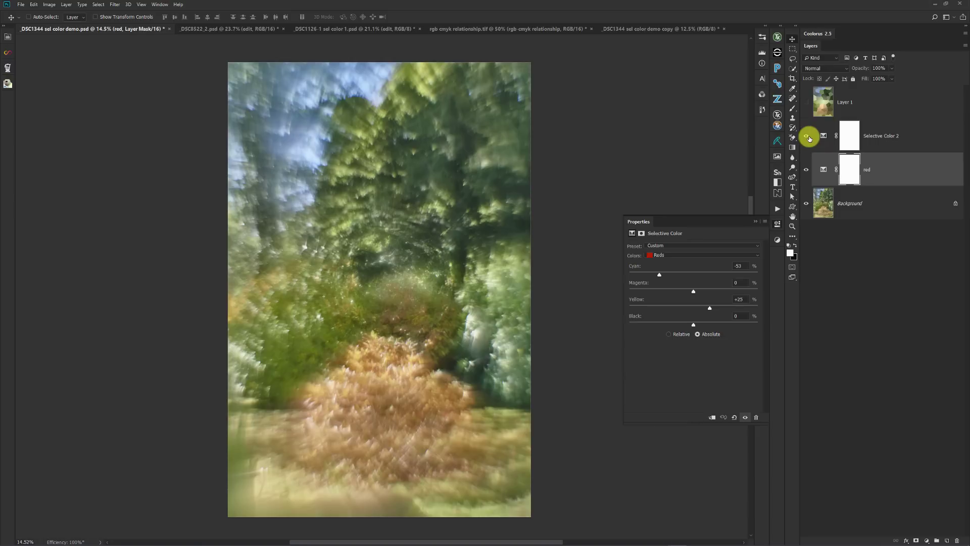
Target the Yellows in Selective Color 2 and check the stained-glass Layer 1 for color reference, hiding it again.
left_click(824, 136)
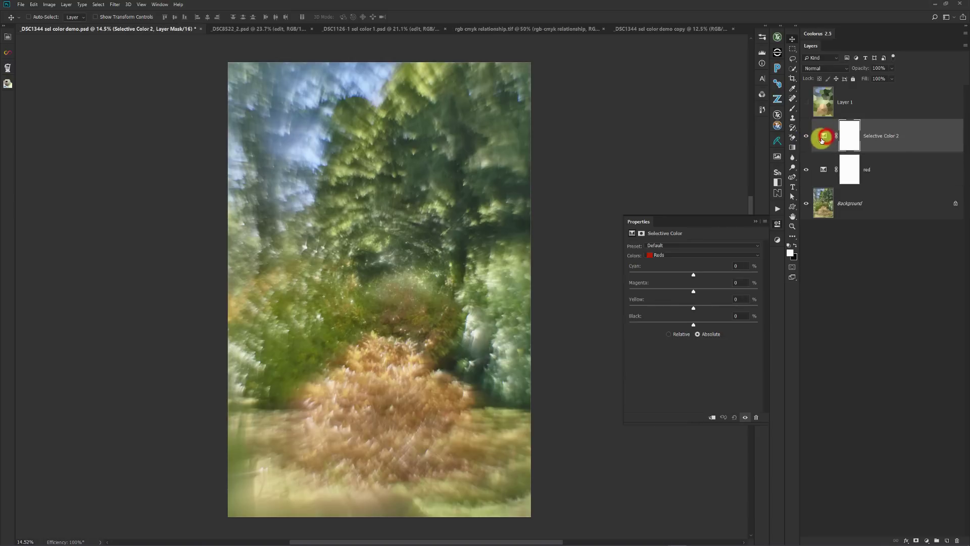
left_click(682, 255)
left_click(682, 266)
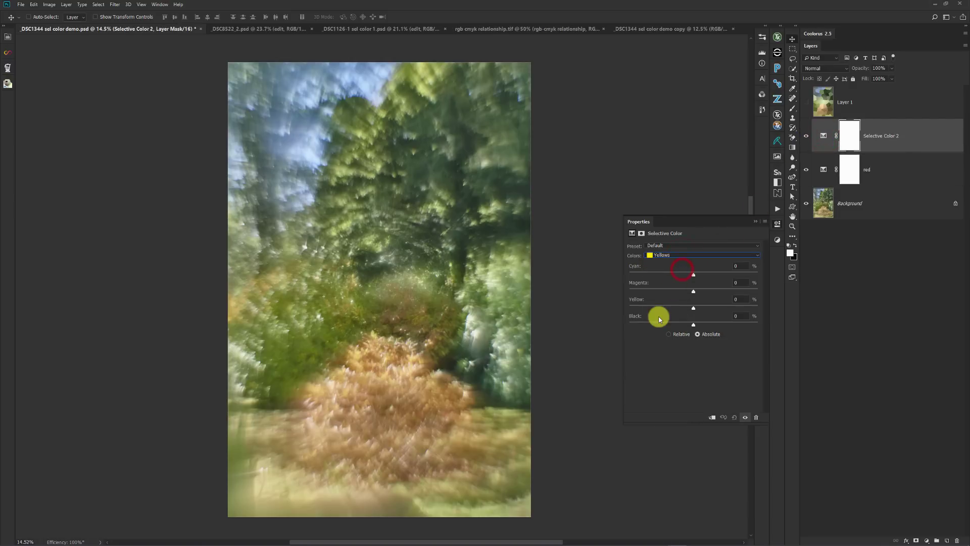
left_click(805, 104)
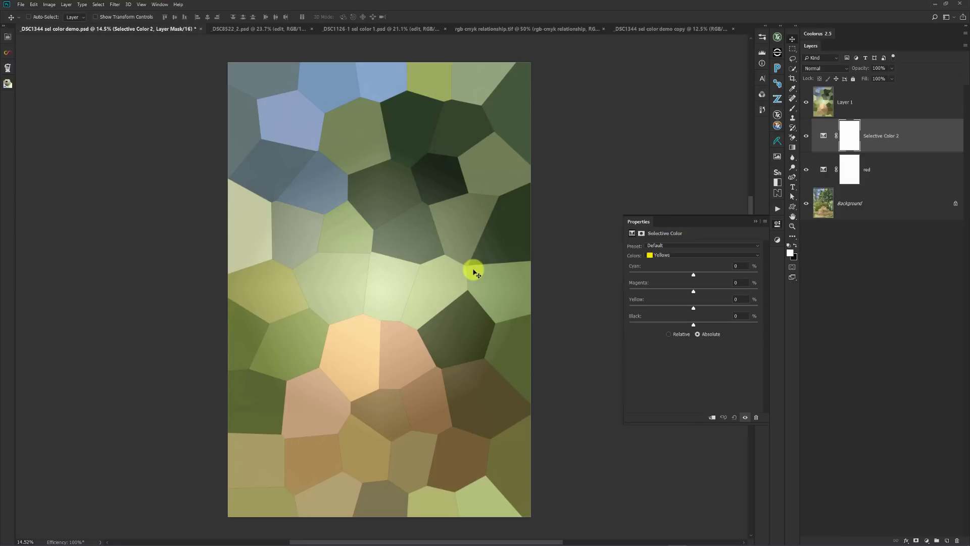
left_click(806, 102)
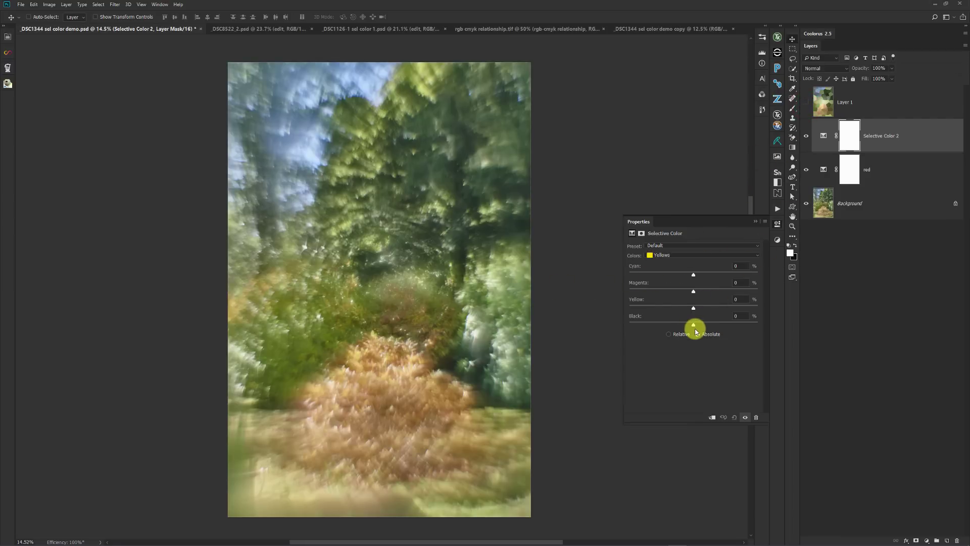
For the Yellows in Selective Color 2, set Yellow to +18% and Cyan to -9%, leaving Magenta and Black at 0.
left_click_drag(694, 328, 677, 313)
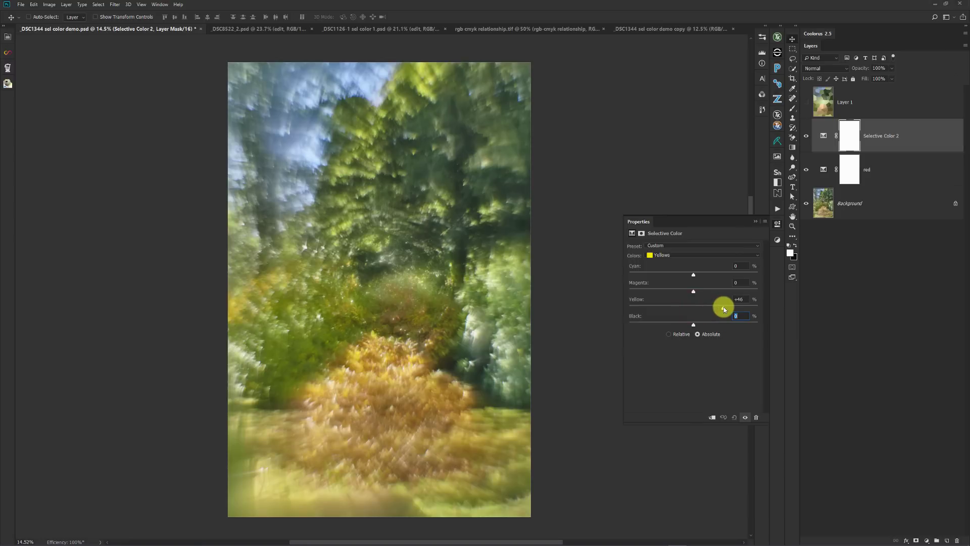
left_click_drag(686, 310, 707, 310)
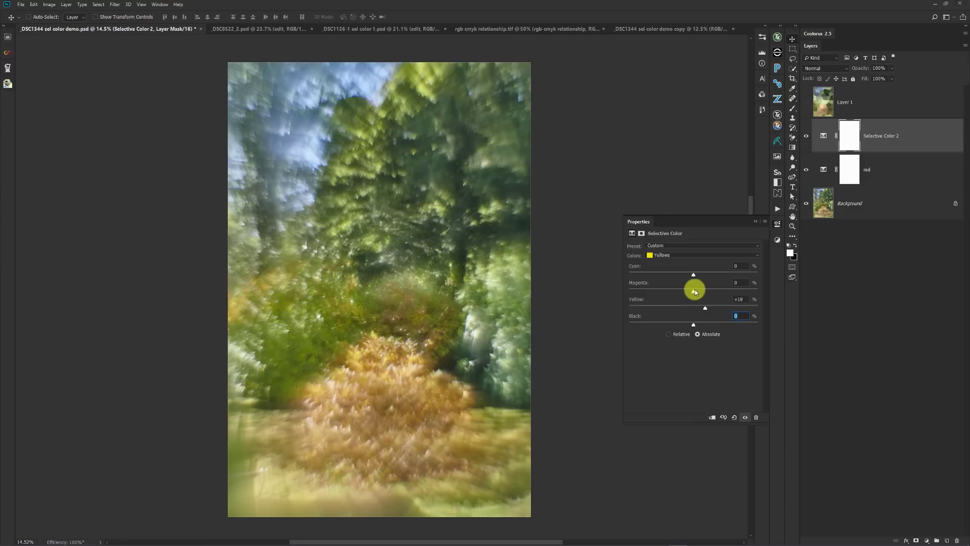
mouse_move(693, 291)
left_mouse_down()
mouse_move(676, 288)
mouse_move(701, 291)
mouse_move(647, 290)
mouse_move(704, 277)
mouse_move(681, 277)
mouse_move(688, 275)
left_mouse_up()
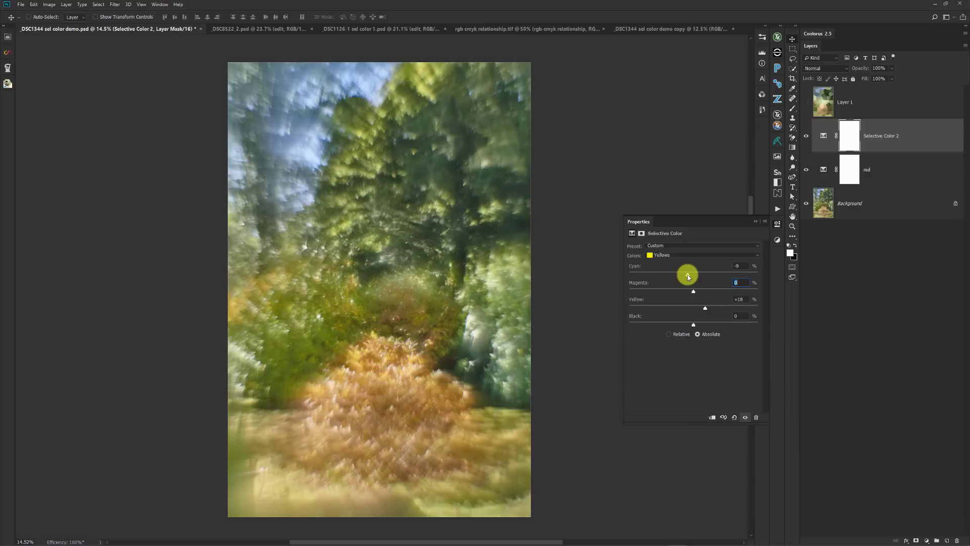
left_click(755, 222)
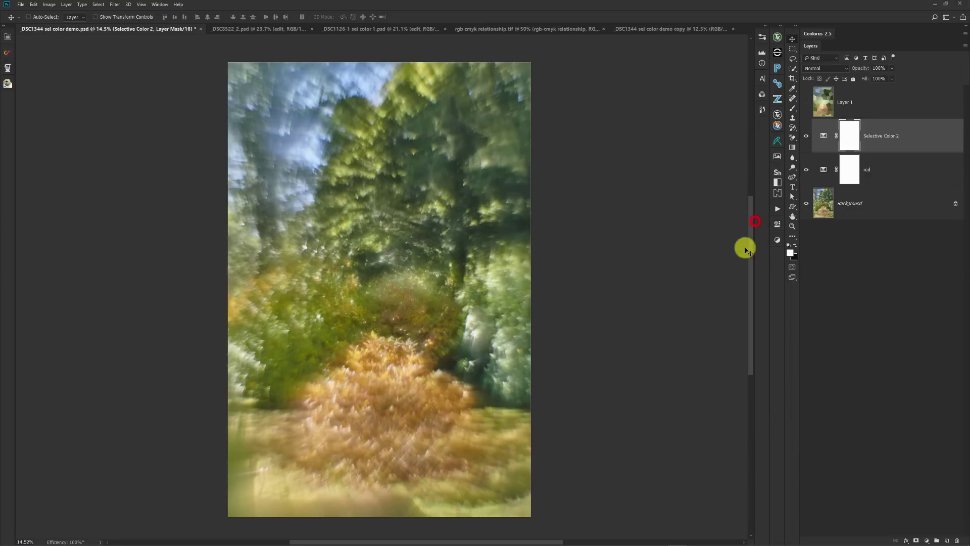
Compare the photo with and without Selective Color 2, leaving that layer hidden.
left_click(811, 140)
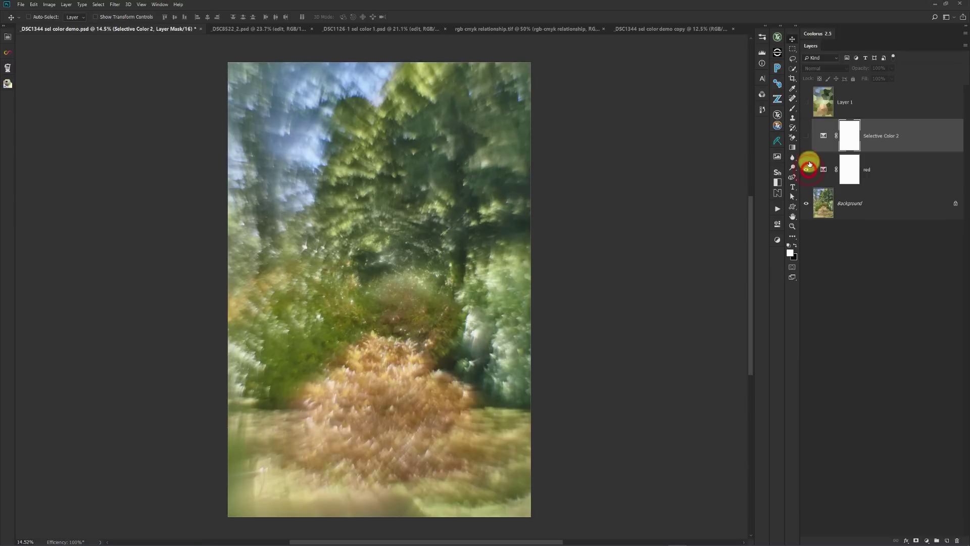
left_click(806, 137)
left_click(806, 136)
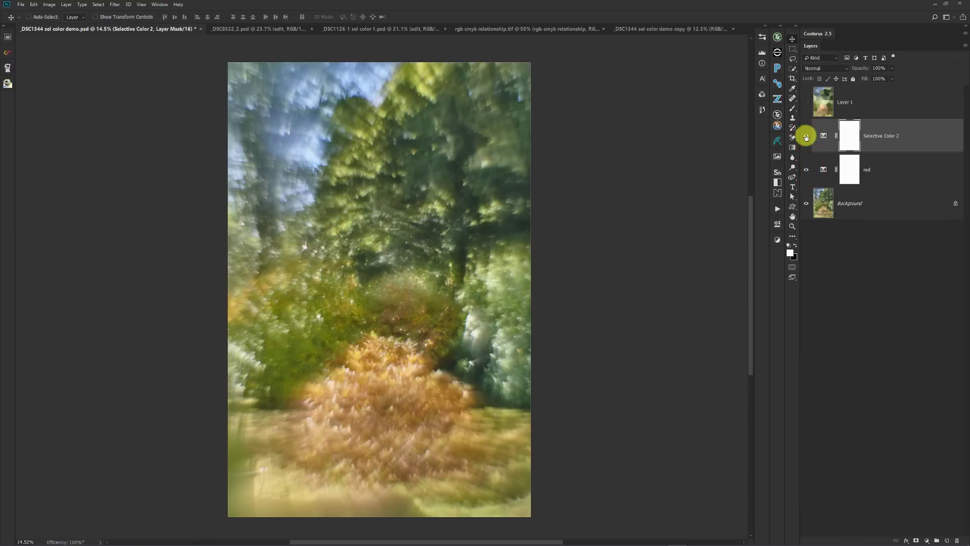
left_click(805, 137)
Invert the red layer's mask to black and paint white over the orange bush with the Brush at 100% opacity.
left_click(851, 169)
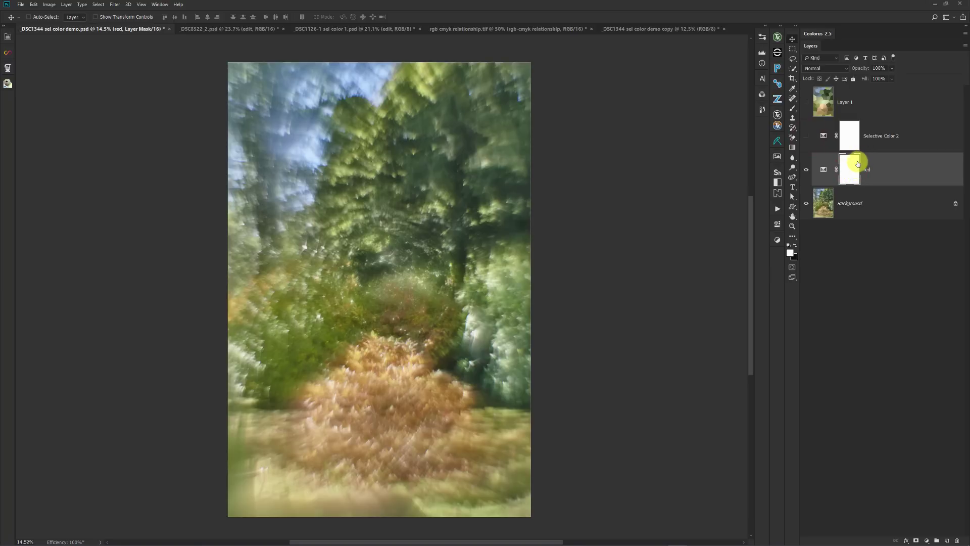
key("ctrl+i")
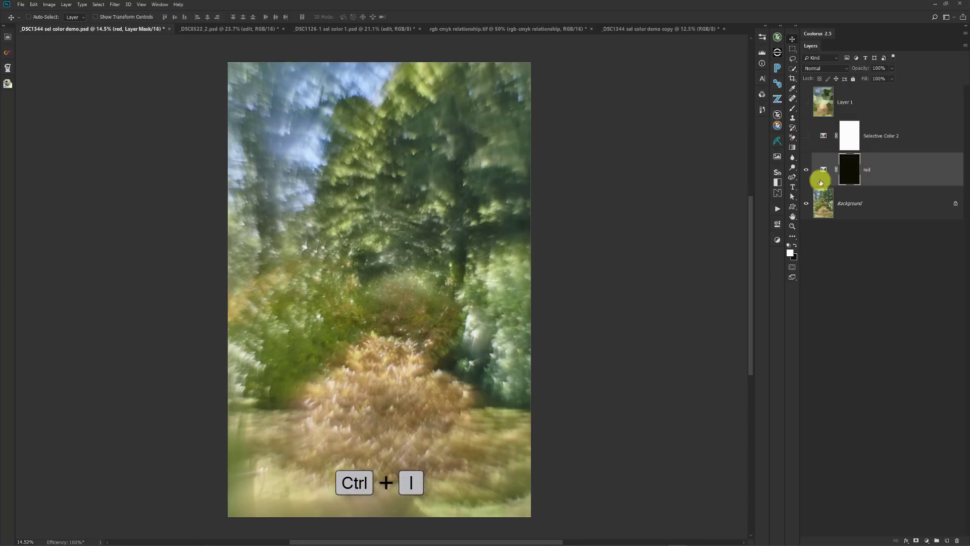
key("b")
mouse_move(402, 375)
left_mouse_down()
mouse_move(437, 372)
mouse_move(419, 374)
left_mouse_up()
left_click(844, 174)
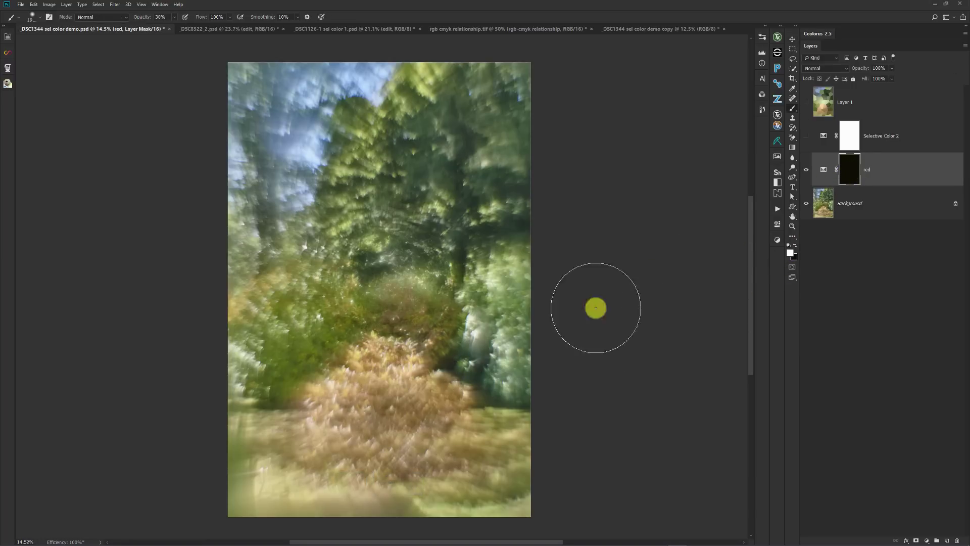
left_click_drag(416, 406, 417, 401)
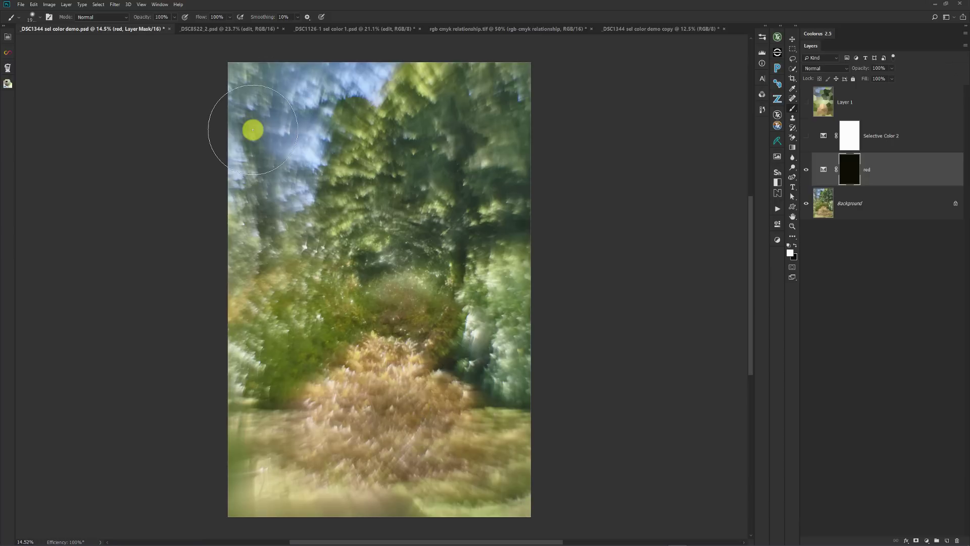
key("0")
mouse_move(342, 381)
left_mouse_down()
mouse_move(390, 392)
mouse_move(383, 377)
mouse_move(424, 413)
mouse_move(345, 419)
mouse_move(385, 426)
mouse_move(424, 427)
mouse_move(404, 411)
mouse_move(599, 409)
left_mouse_up()
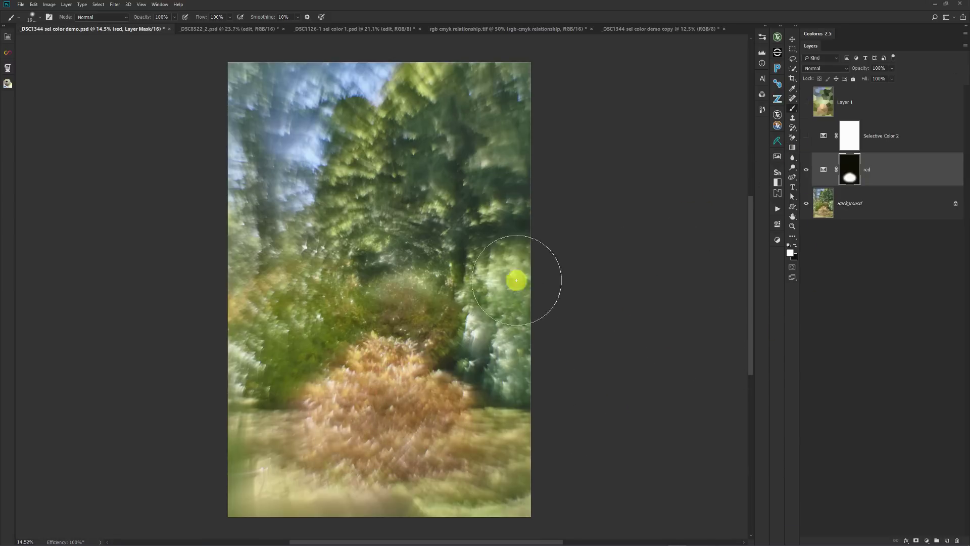
Check the stained-glass Layer 1 briefly, make Selective Color 2 visible again and rename it yellow.
left_click(806, 102)
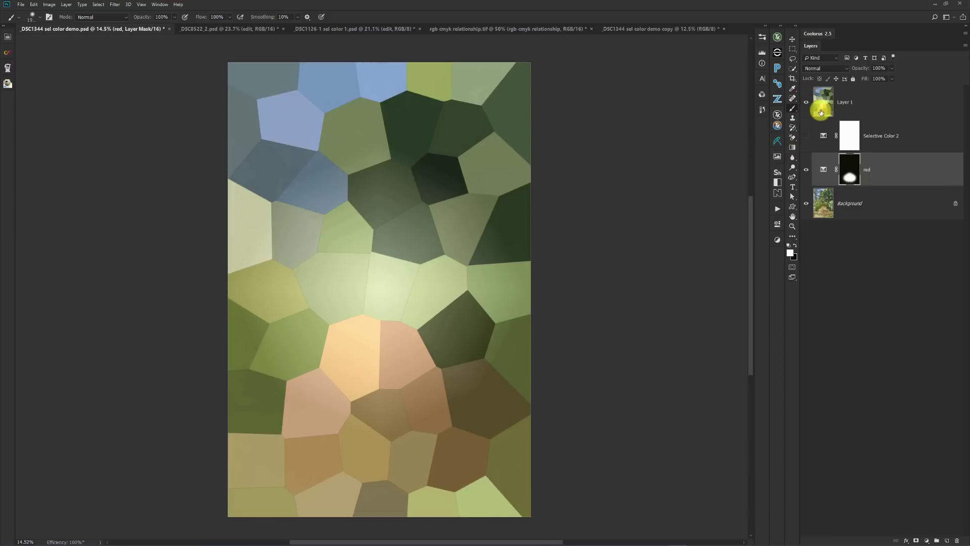
left_click(806, 103)
left_click(806, 136)
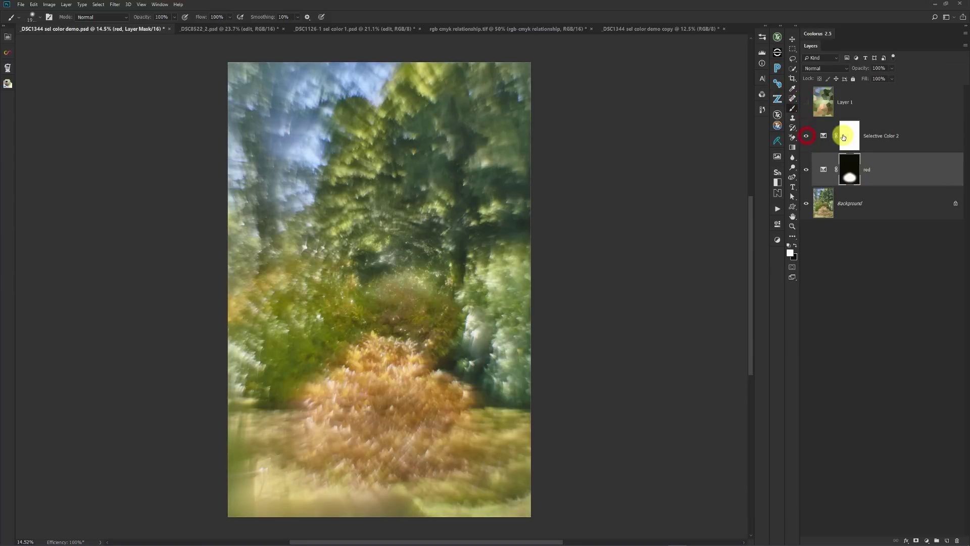
double_click(868, 136)
type("yellow")
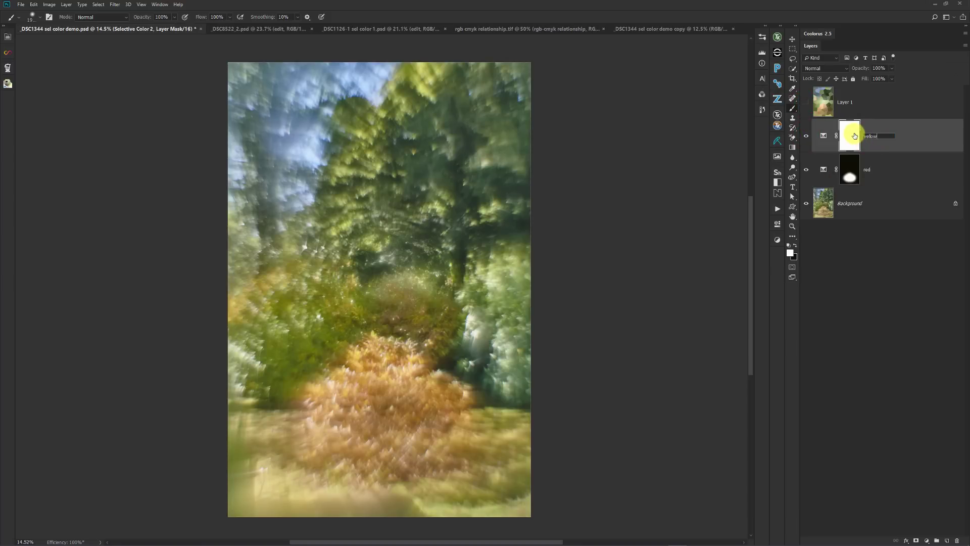
key("Return")
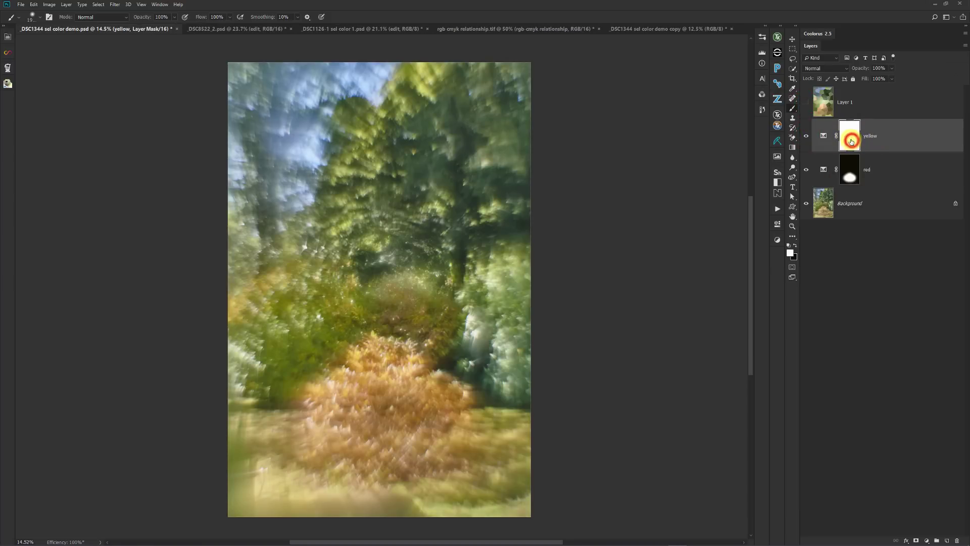
Invert the yellow layer's mask, paint white over the trees, foliage and foreground grass but not the sky or bush, and inspect the mask.
key("ctrl+i")
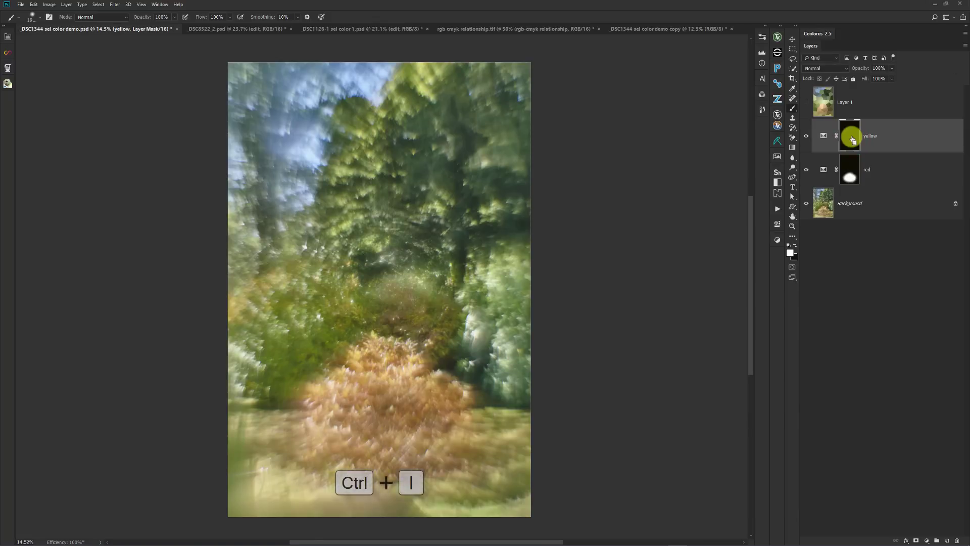
key("bracketleft")
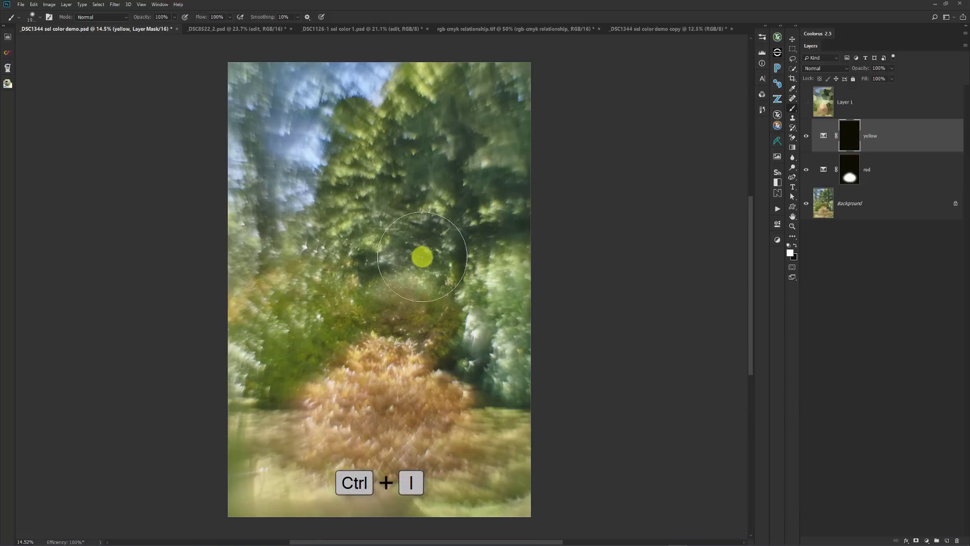
key("bracketleft")
left_click(258, 342)
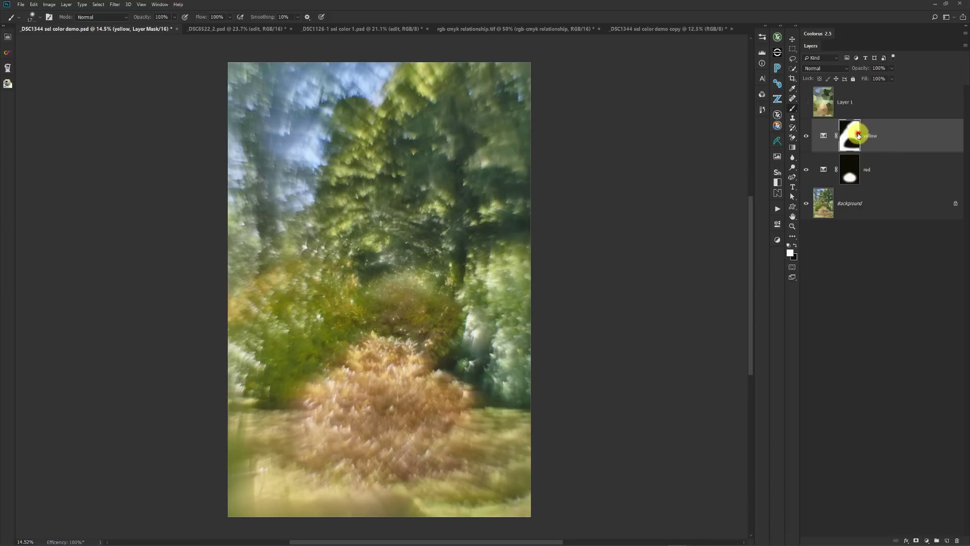
left_click(854, 135, "alt")
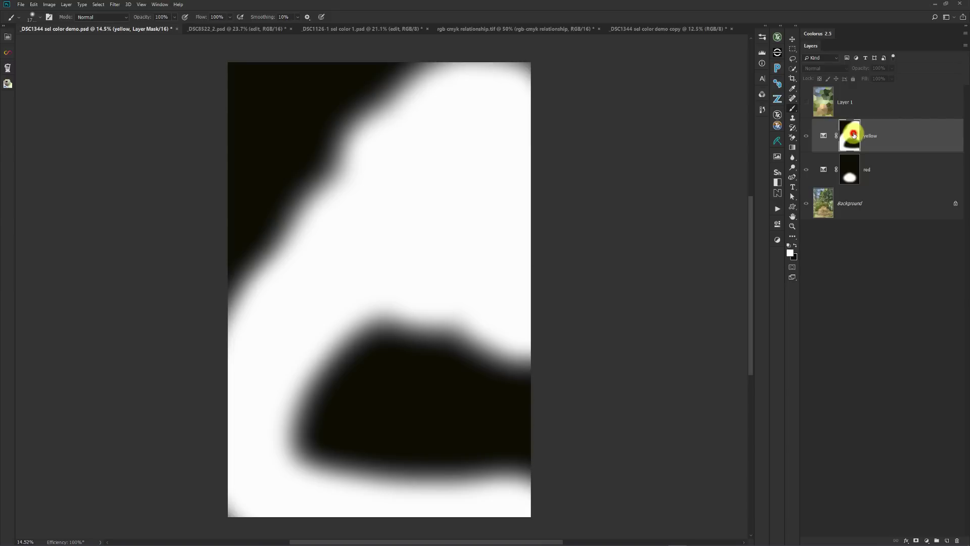
left_click(854, 134, "alt")
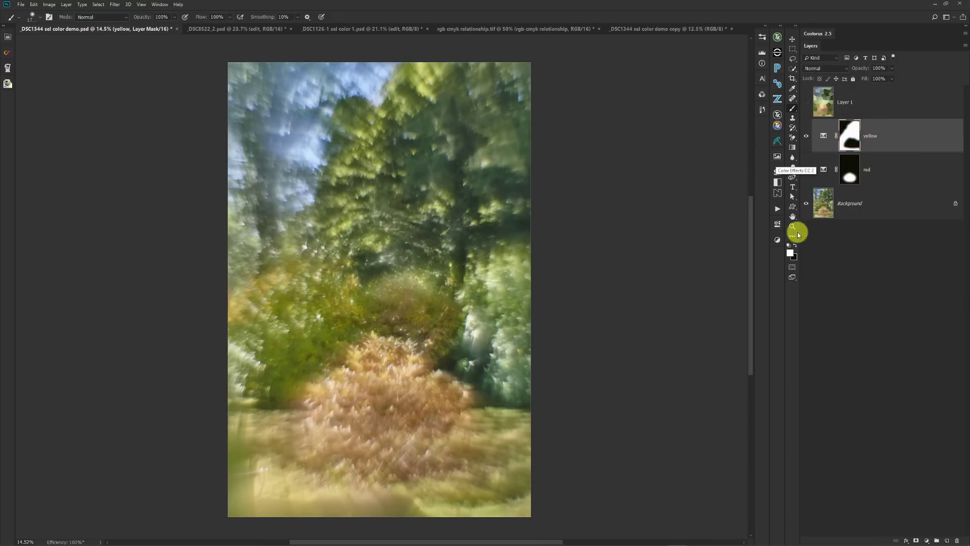
Add a third Selective Color adjustment layer directly above the yellow layer.
left_click(778, 241)
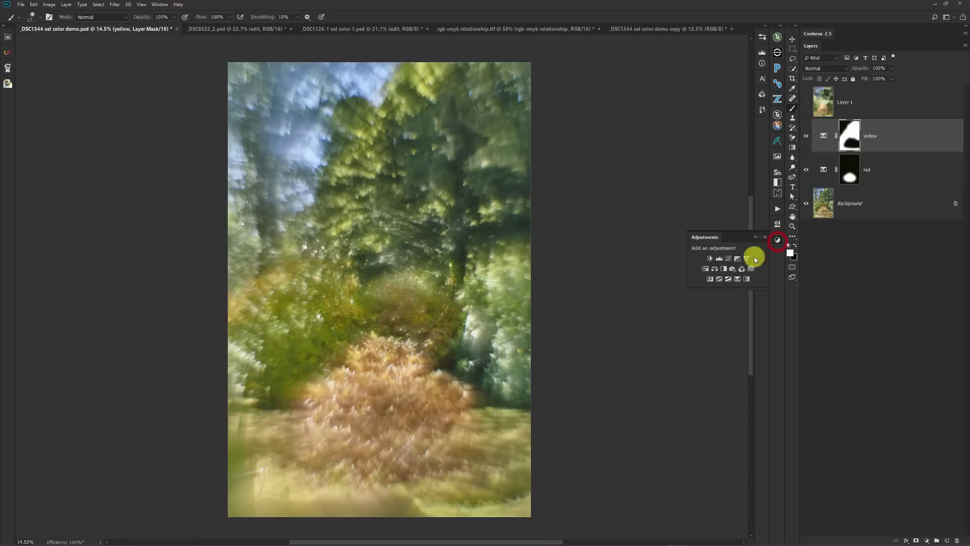
left_click(738, 279)
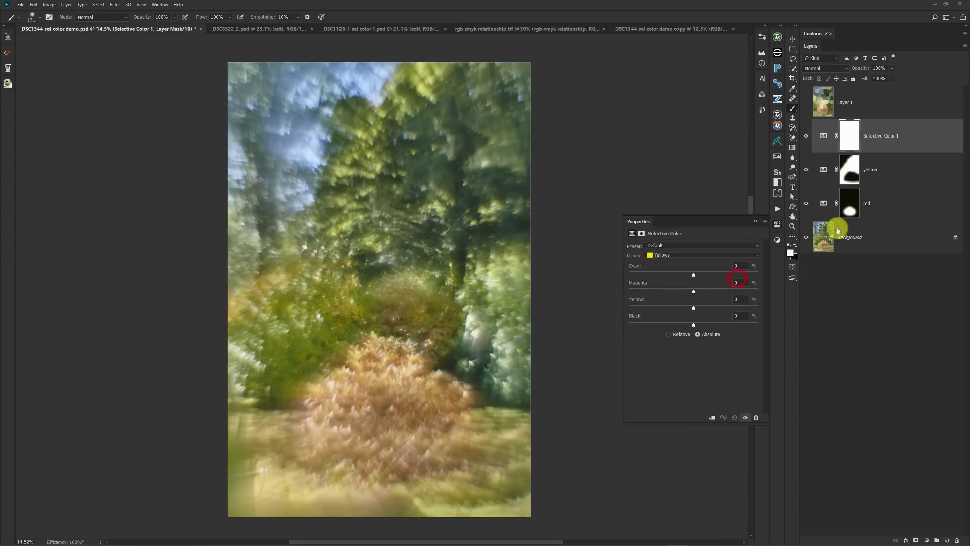
Rename the new Selective Color layer green and target the Greens in its adjustment.
double_click(882, 136)
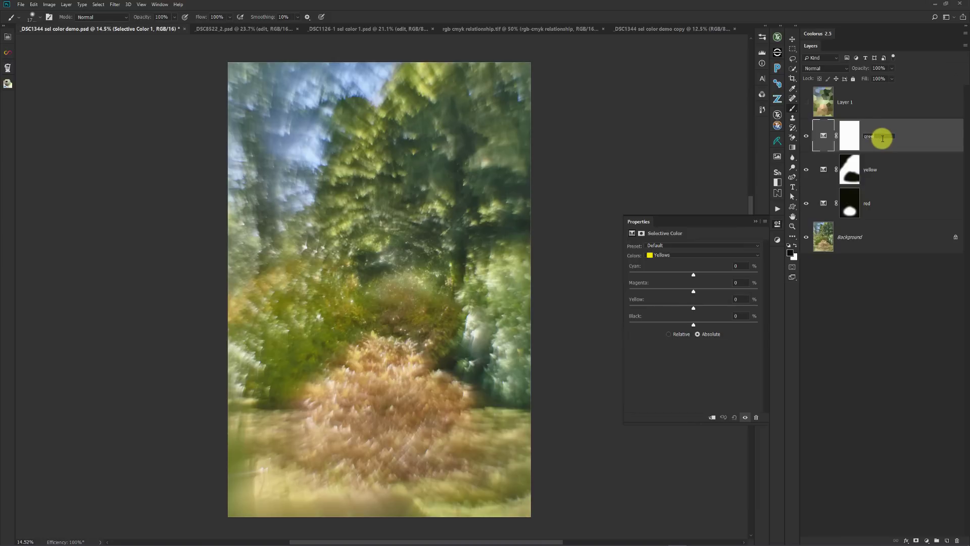
type("green")
key("Return")
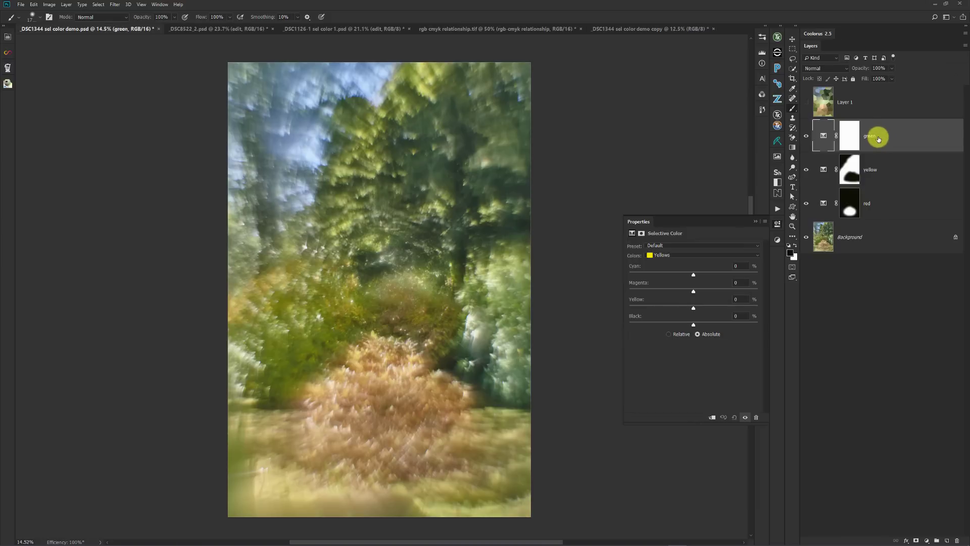
left_click(686, 254)
left_click(683, 276)
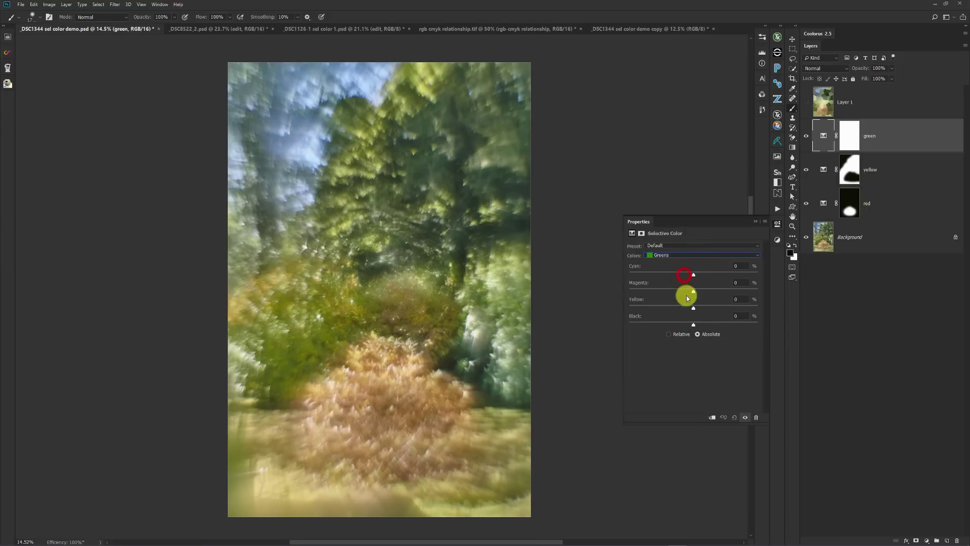
Try lower Black and Yellow values in the Greens, returning each to 0.
left_click_drag(693, 325, 642, 321)
left_click(640, 318)
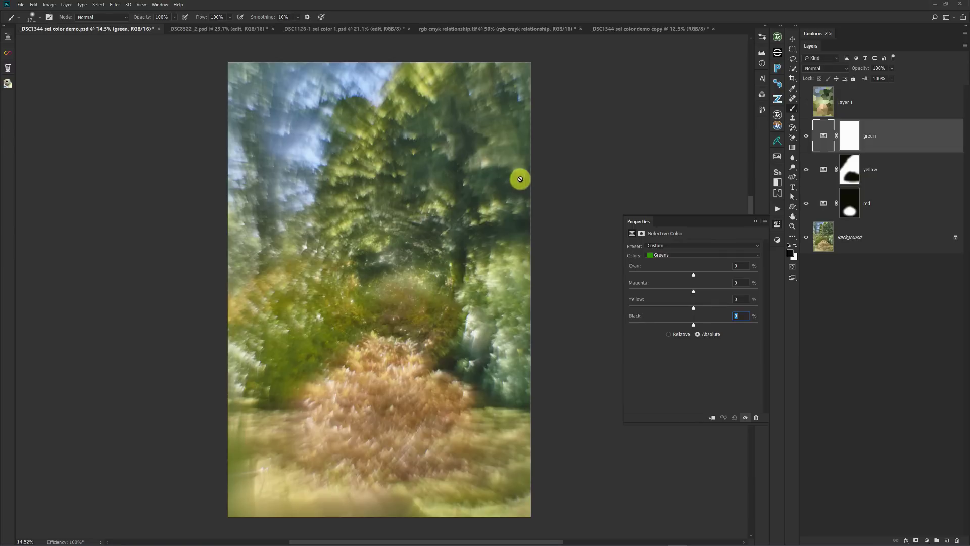
left_click_drag(695, 308, 635, 305)
left_click(634, 302)
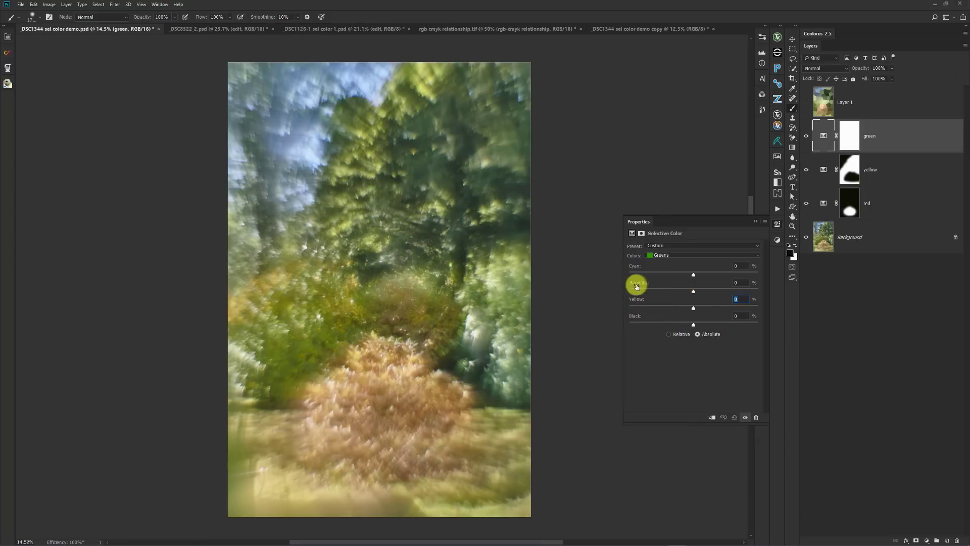
Set the Greens to Magenta -58, Yellow +46 and Cyan -16, and compare the image with the green layer hidden and shown.
left_click_drag(694, 294, 664, 296)
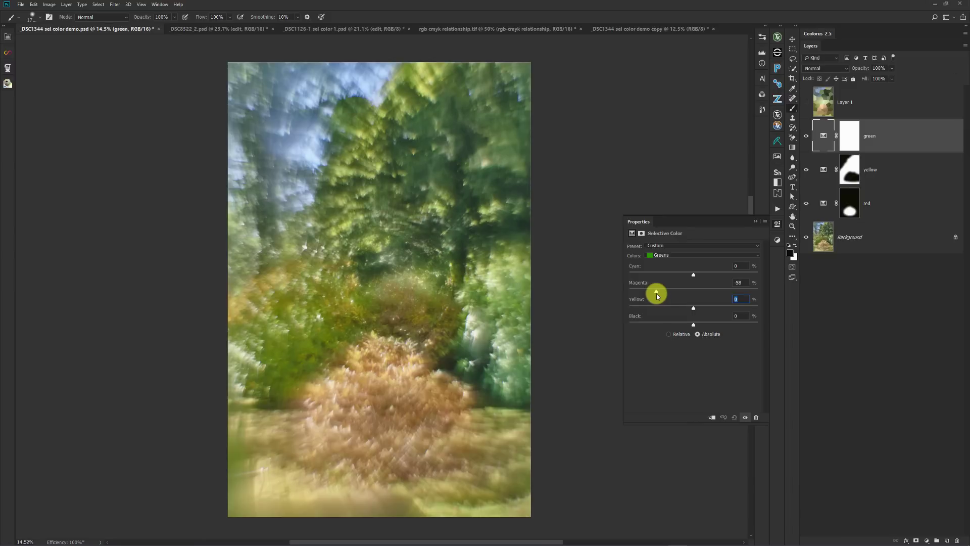
left_click_drag(691, 307, 726, 306)
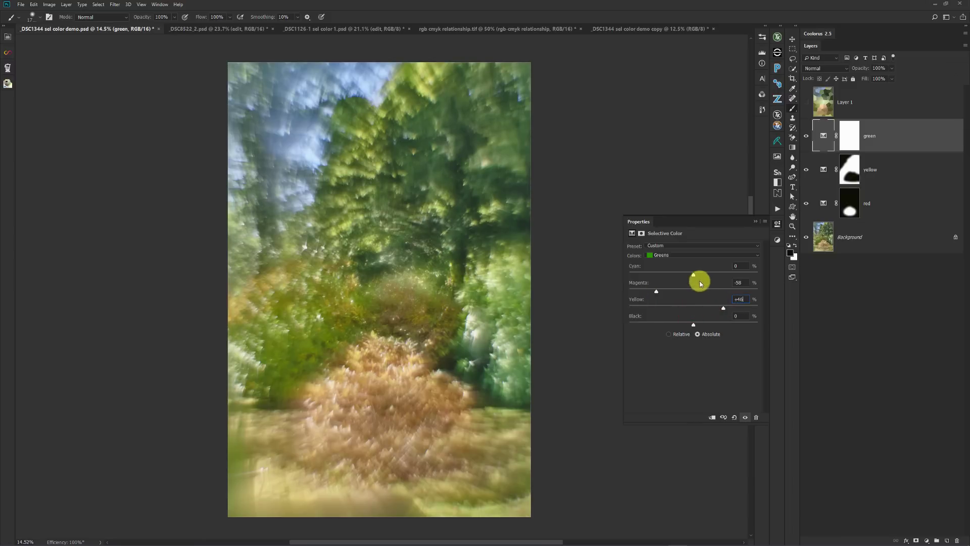
mouse_move(695, 274)
left_mouse_down()
mouse_move(672, 277)
mouse_move(683, 276)
left_mouse_up()
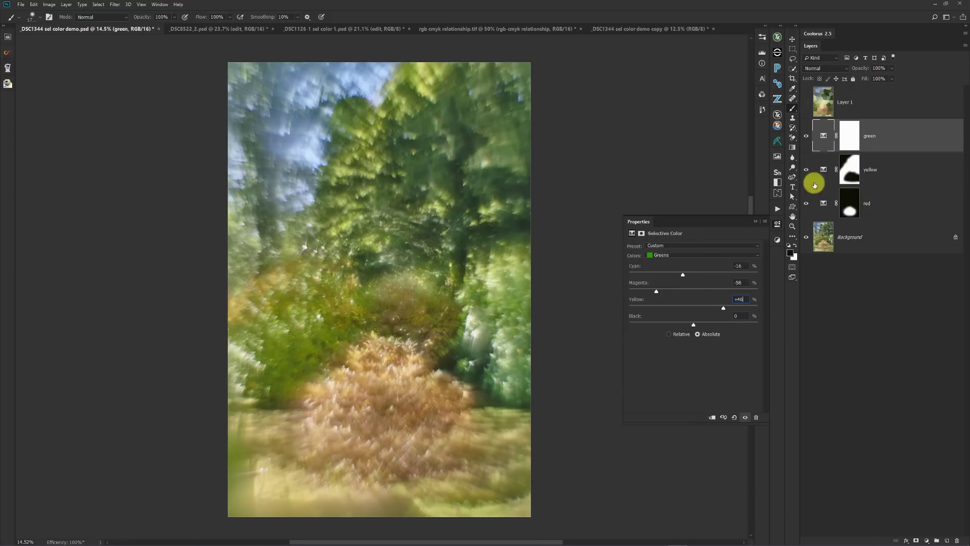
left_click(806, 136)
left_click(806, 136)
Fine-tune the Greens to Black +39, Magenta -46, Cyan -19 and Yellow +50, and put the adjustment settings away.
left_click_drag(693, 324, 704, 324)
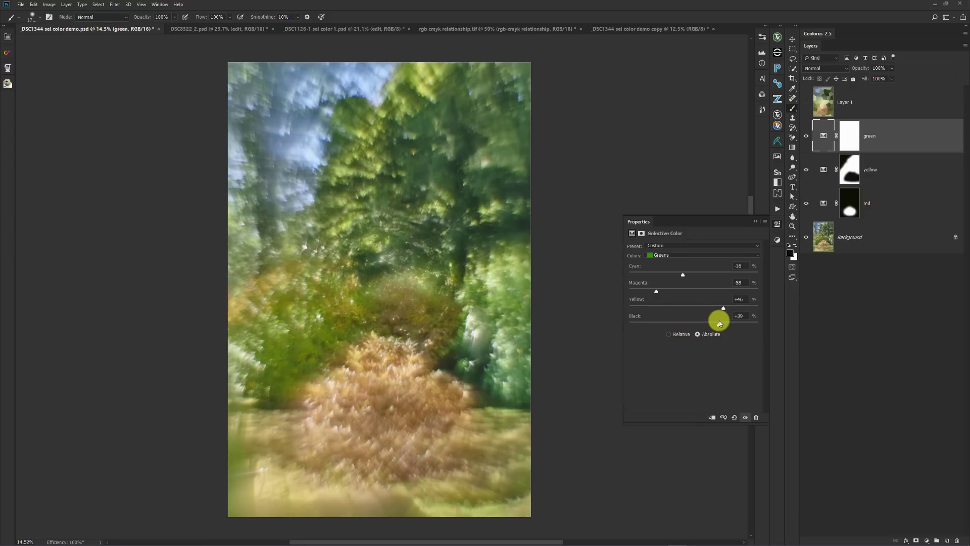
left_click_drag(658, 293, 682, 276)
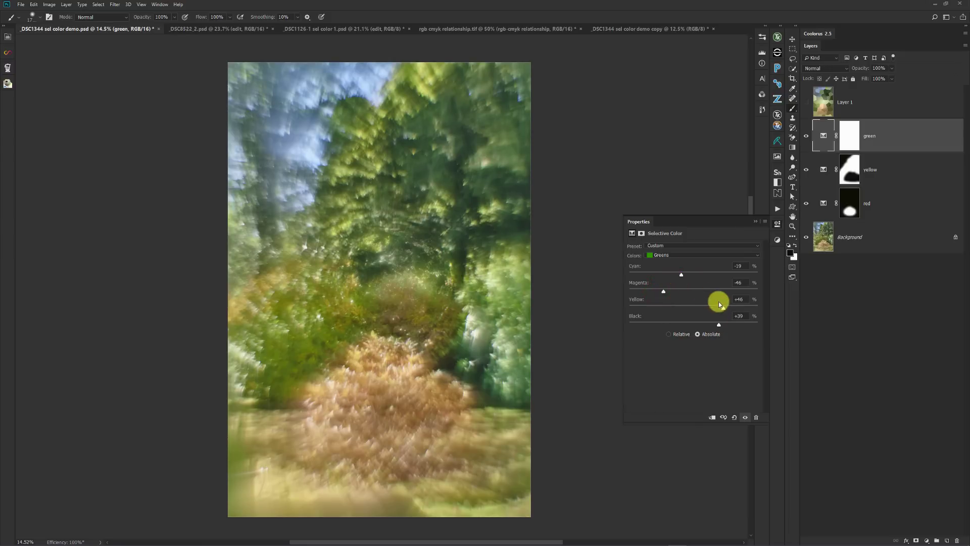
left_click_drag(725, 309, 727, 310)
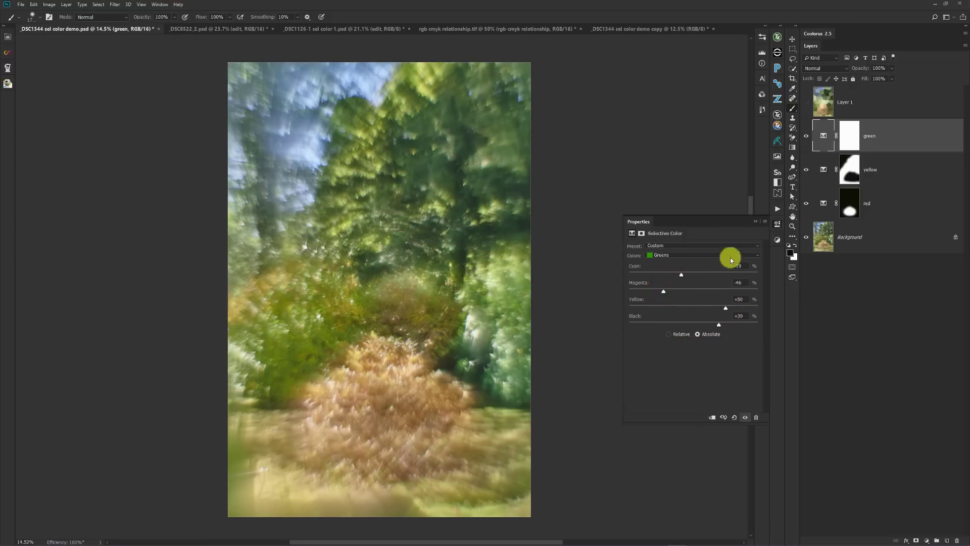
left_click(756, 225)
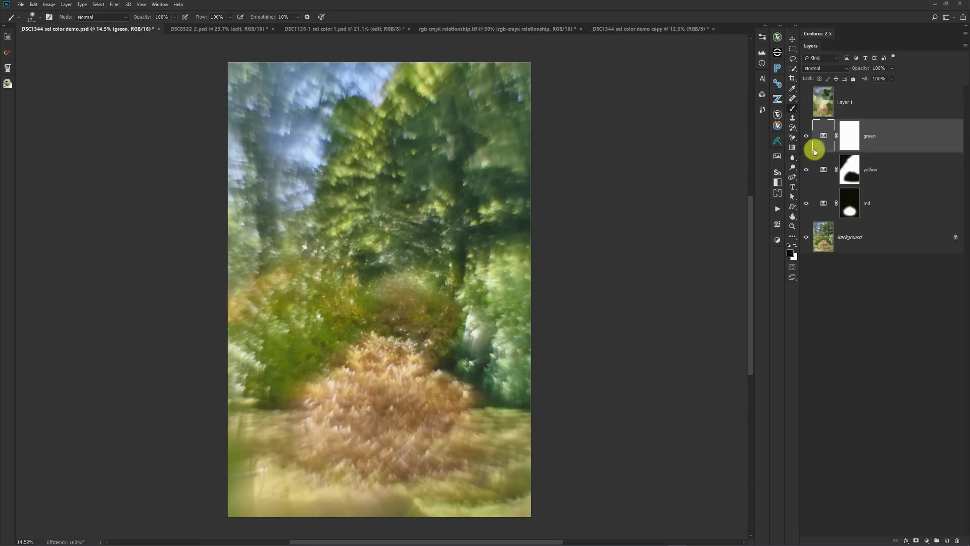
Invert the green layer's mask to black and paint white over the trees and green foliage, avoiding the sky and orange bush.
left_click(844, 143)
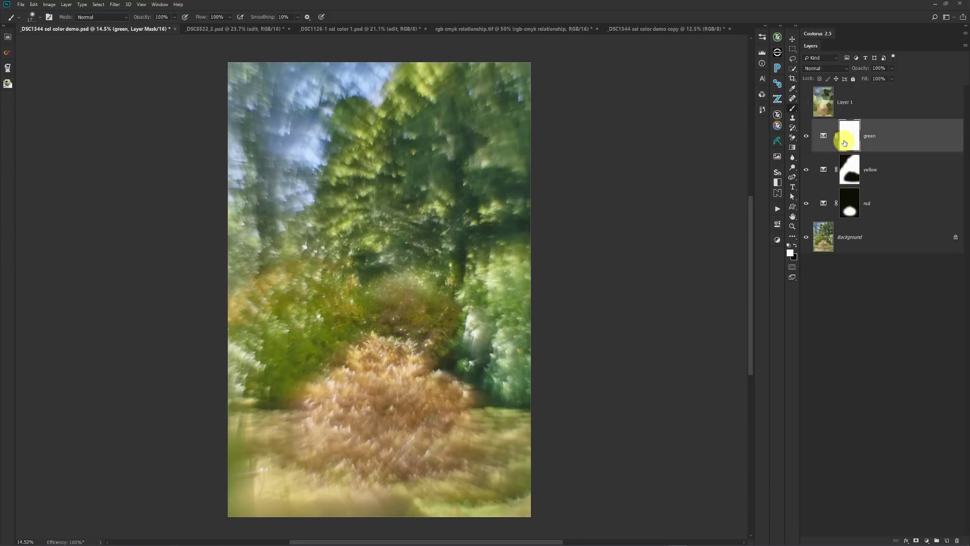
key("ctrl+i")
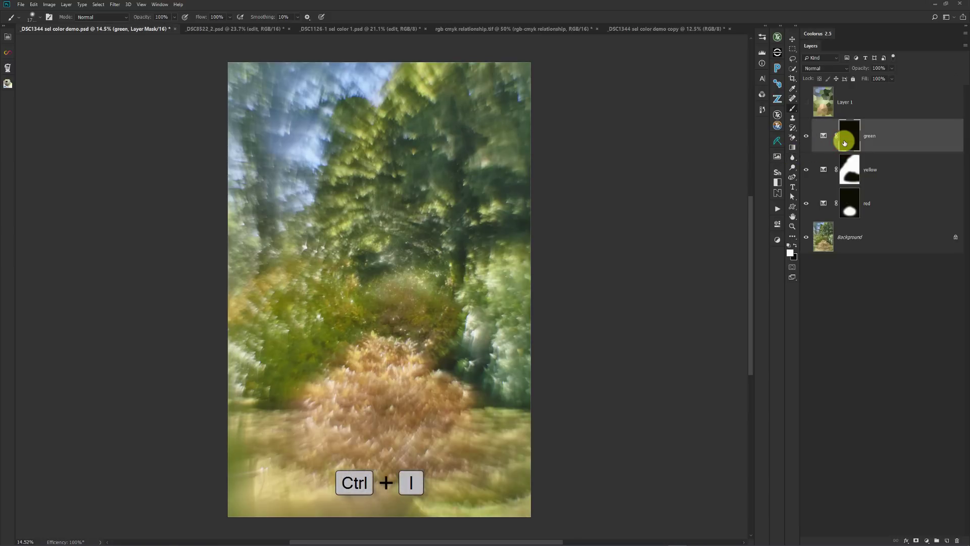
left_click(507, 335)
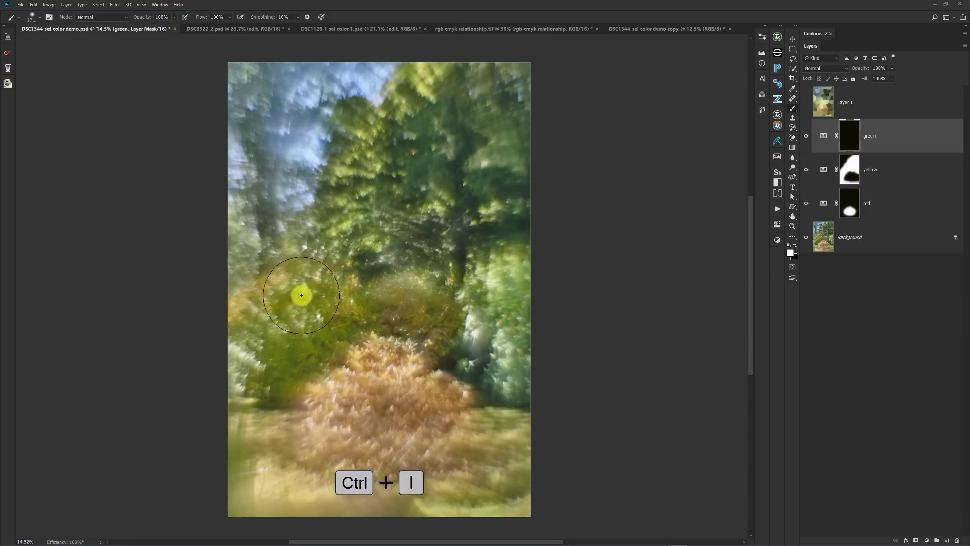
mouse_move(408, 201)
left_mouse_down()
mouse_move(319, 269)
mouse_move(295, 328)
mouse_move(248, 345)
mouse_move(217, 389)
left_mouse_up()
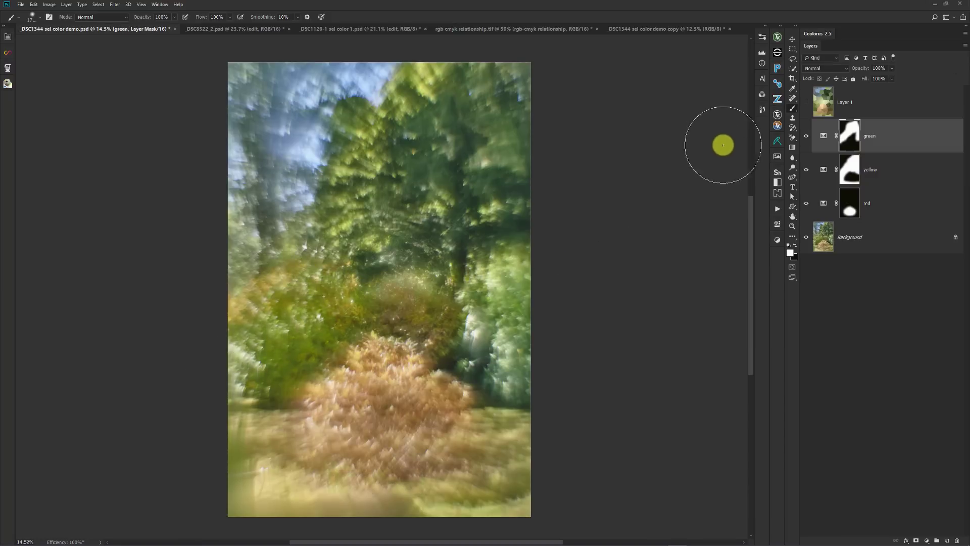
Compare the original Background alone with the full set of Selective Color layers several times.
left_click(805, 237, "alt")
left_click(805, 238, "alt")
left_click(805, 237, "alt")
left_click(805, 237, "alt")
left_click(805, 238, "alt")
left_click(806, 238, "alt")
left_click(805, 238, "alt")
left_click(805, 238, "alt")
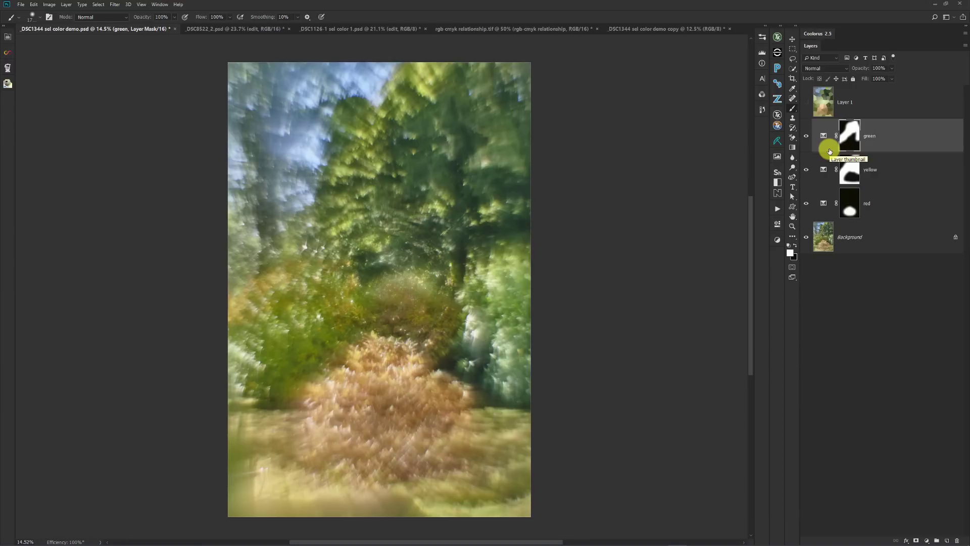
left_click(622, 104)
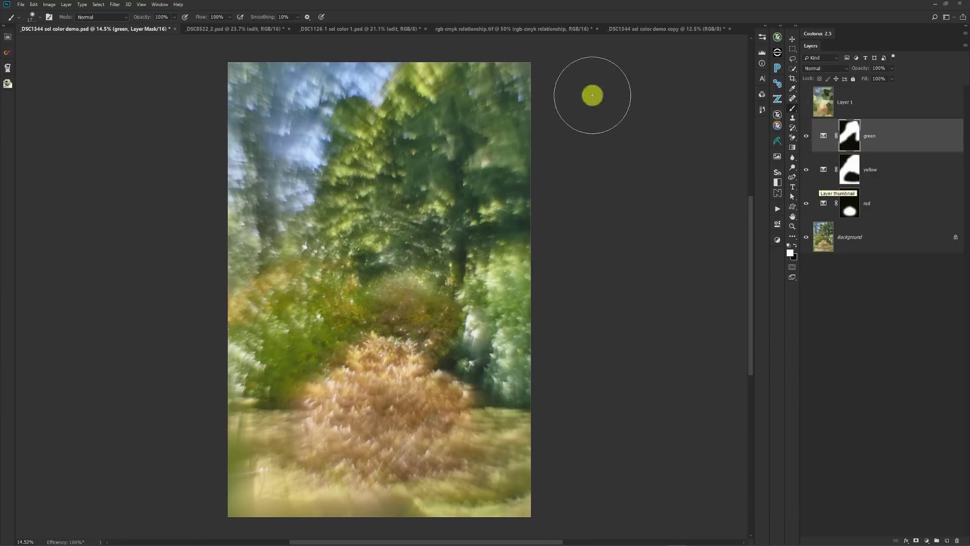
Switch to the forest photo _DSC1126-1 sel color 1.psd and compare it with the edit group shown and hidden.
left_click(379, 29)
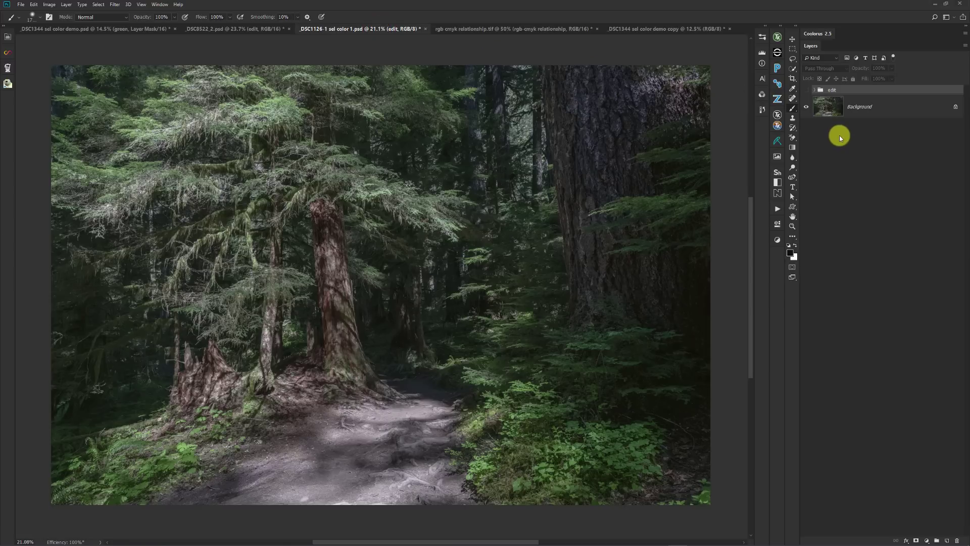
left_click(807, 90)
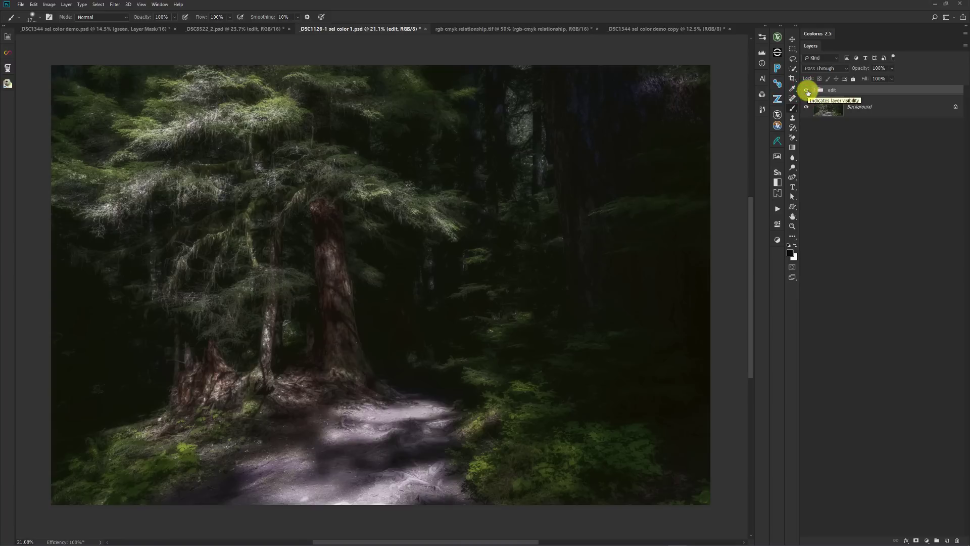
left_click(806, 91)
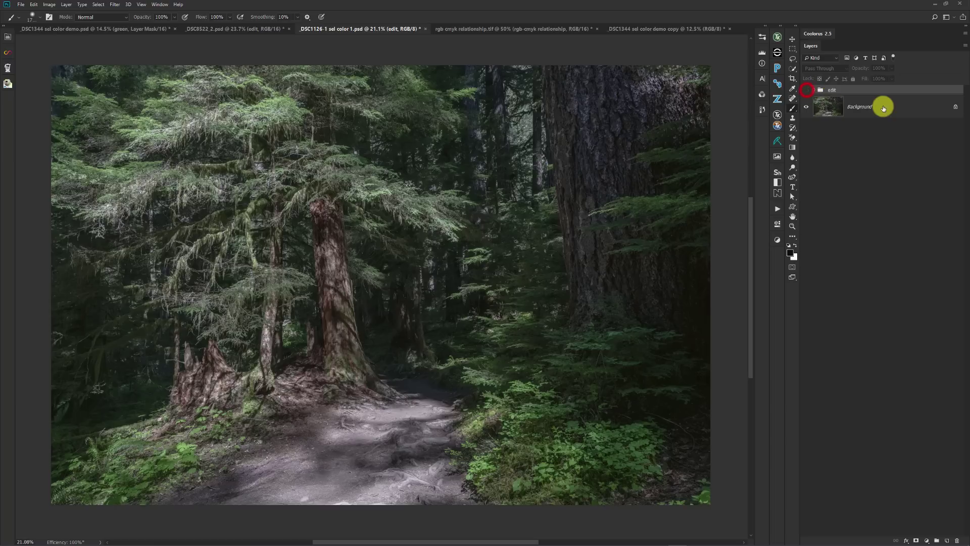
Duplicate the forest photo's Background layer and apply a strong Gaussian Blur to the copy.
left_click(883, 107)
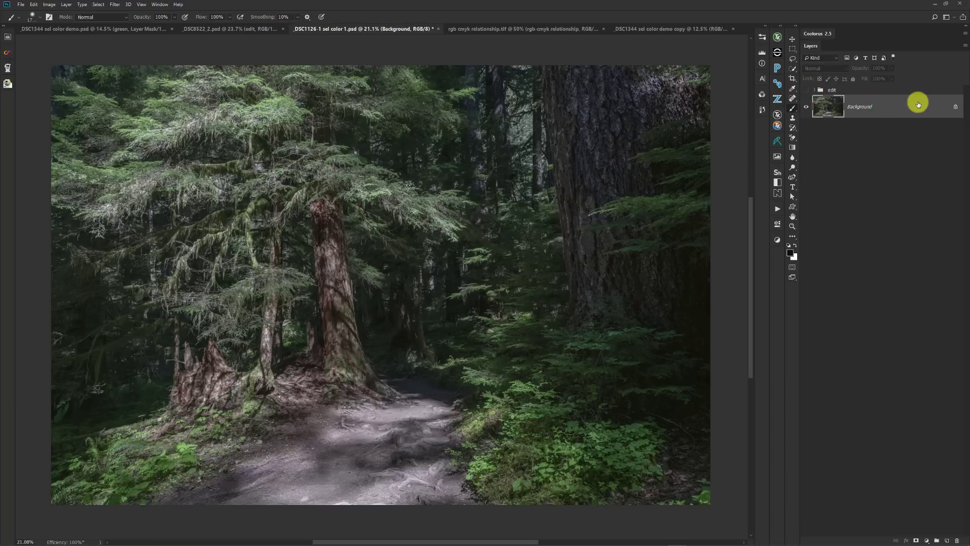
left_click_drag(922, 107, 946, 540)
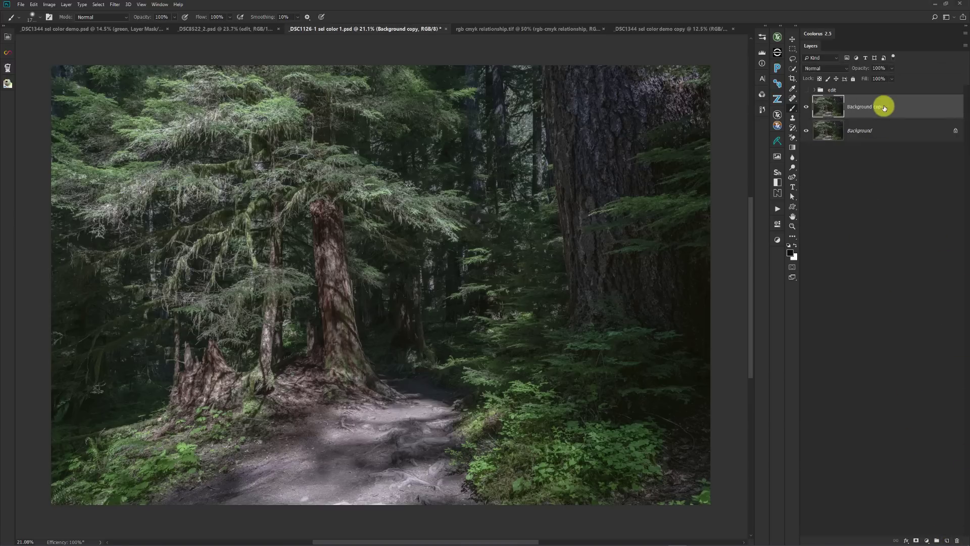
left_click(115, 5)
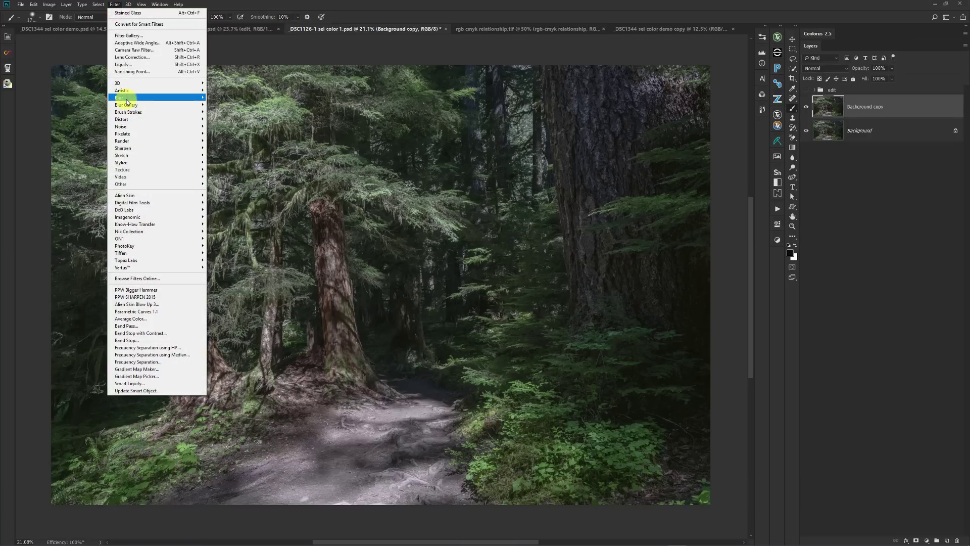
mouse_move(124, 97)
left_click(231, 126)
left_click_drag(762, 365, 758, 364)
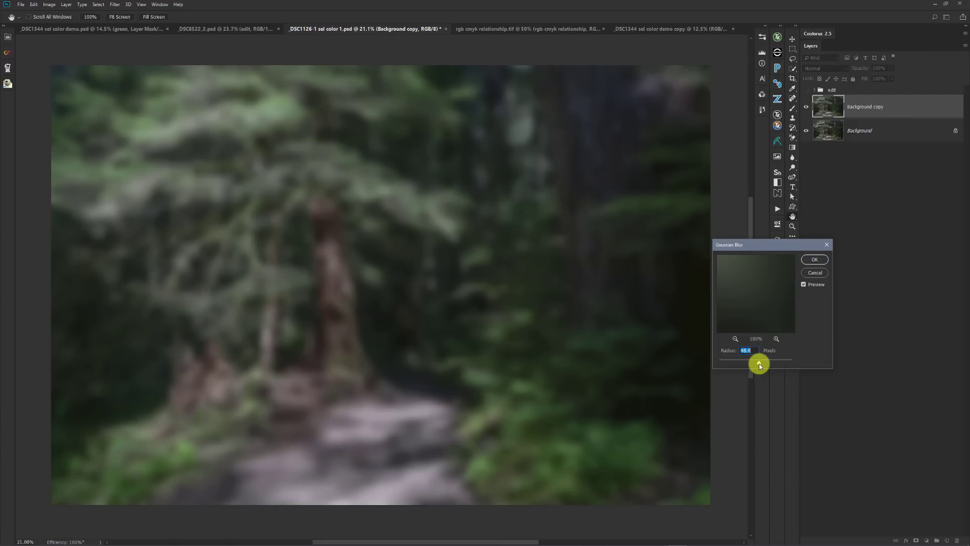
left_click_drag(759, 363, 761, 365)
left_click(811, 258)
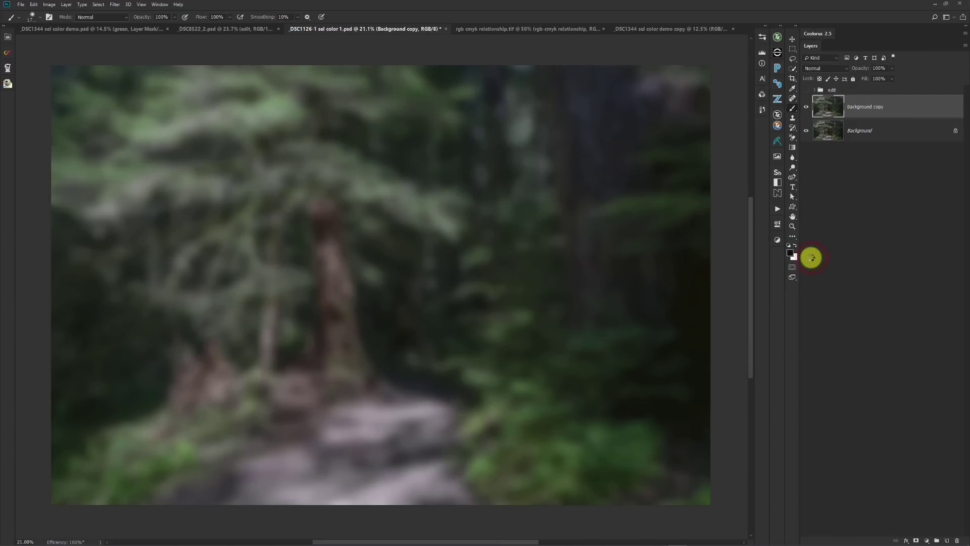
Rename the blurred copy blur and set its blend mode to Overlay.
double_click(857, 106)
key("BackSpace")
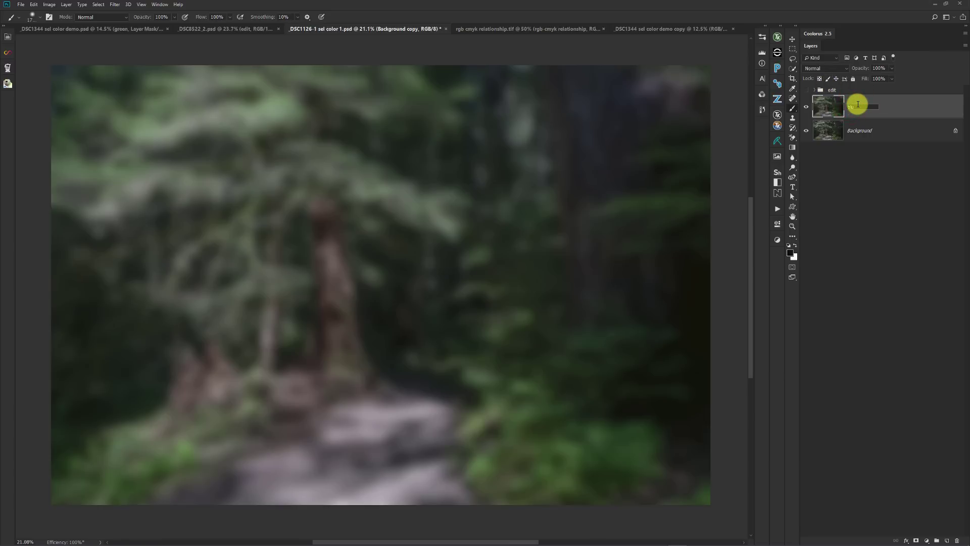
type("blur")
key("Return")
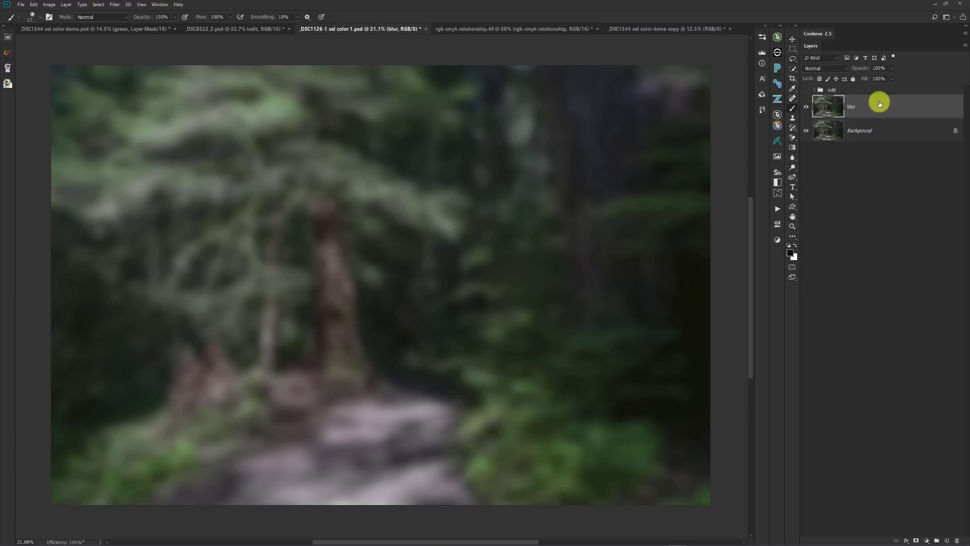
left_click(834, 68)
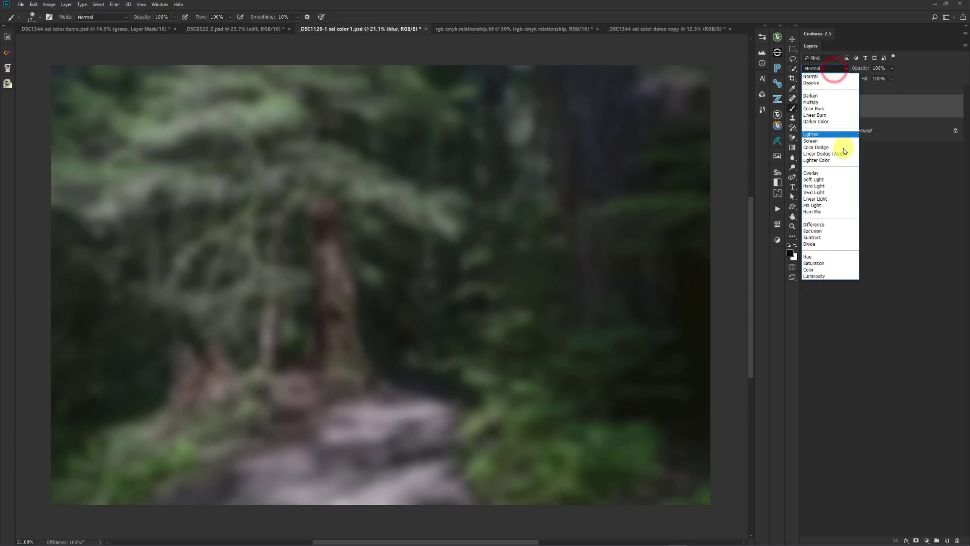
left_click(839, 175)
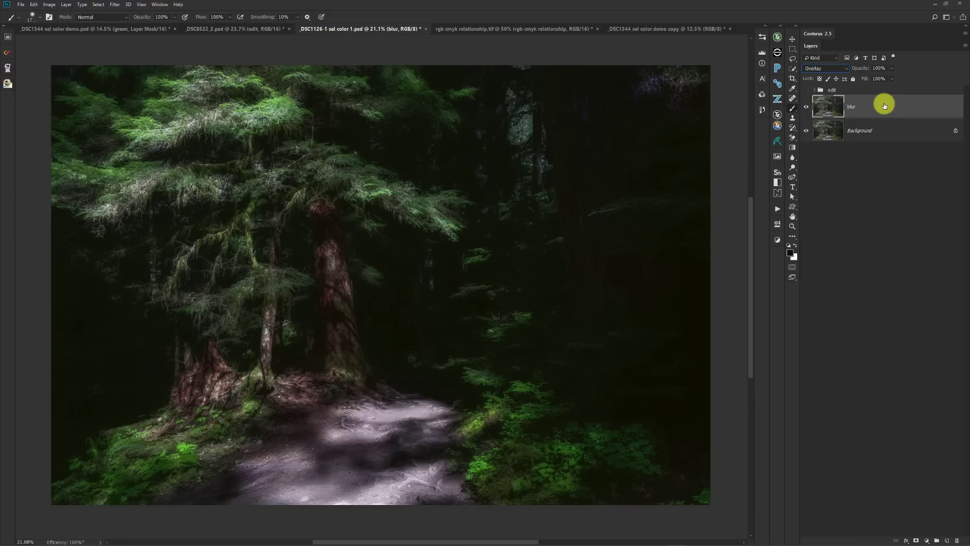
Build a composite Darks-6 luminosity mask with TK RapidMask2 and output it as a masked Curves layer above the blur layer.
left_click(778, 37)
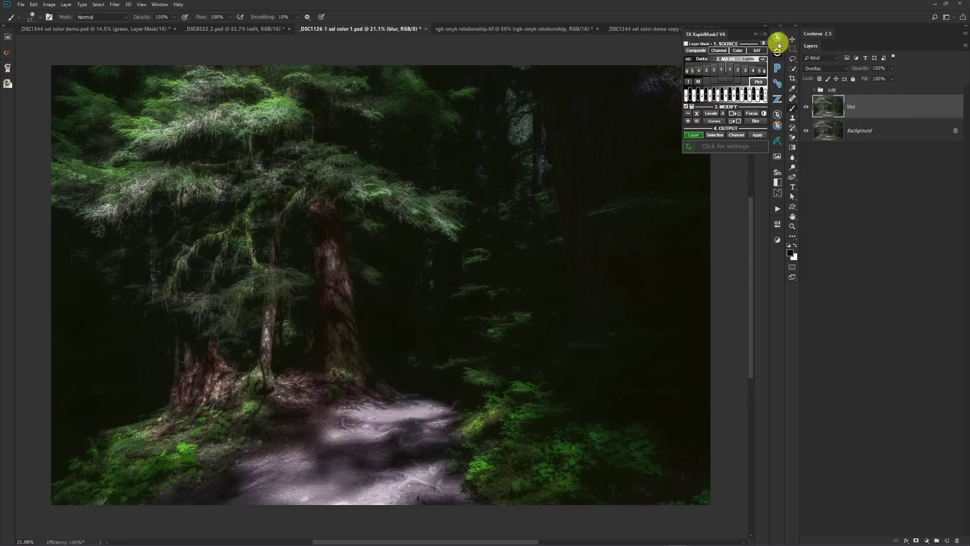
left_click(695, 50)
left_click(762, 68)
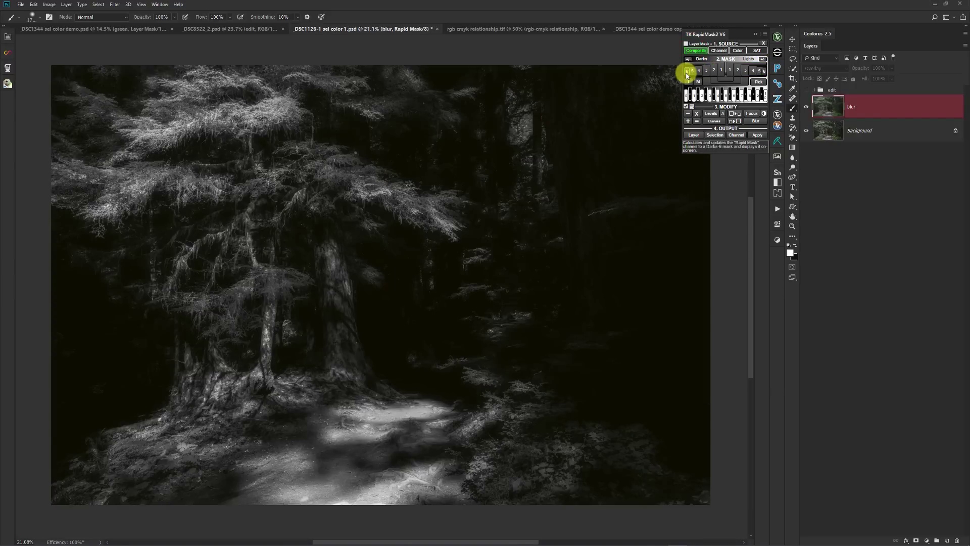
left_click(686, 73)
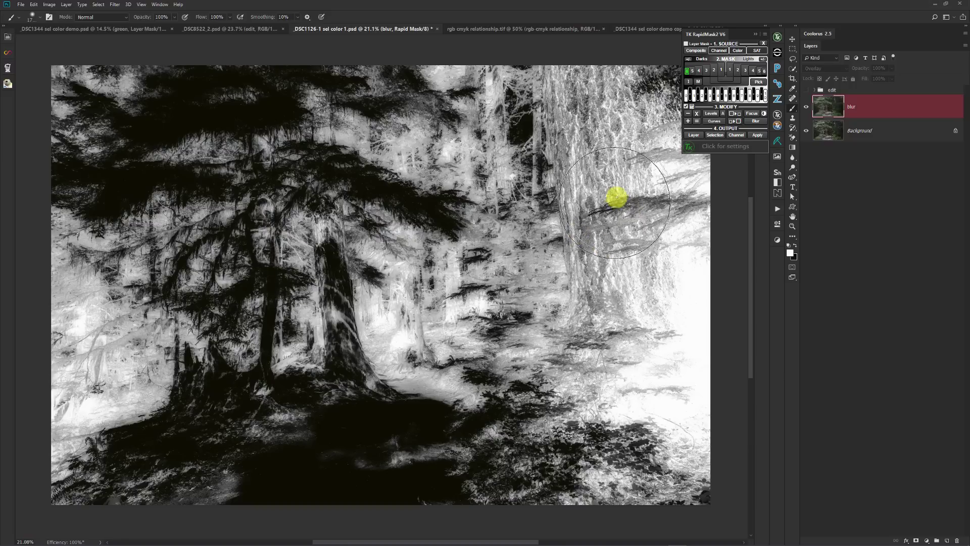
left_click(692, 134)
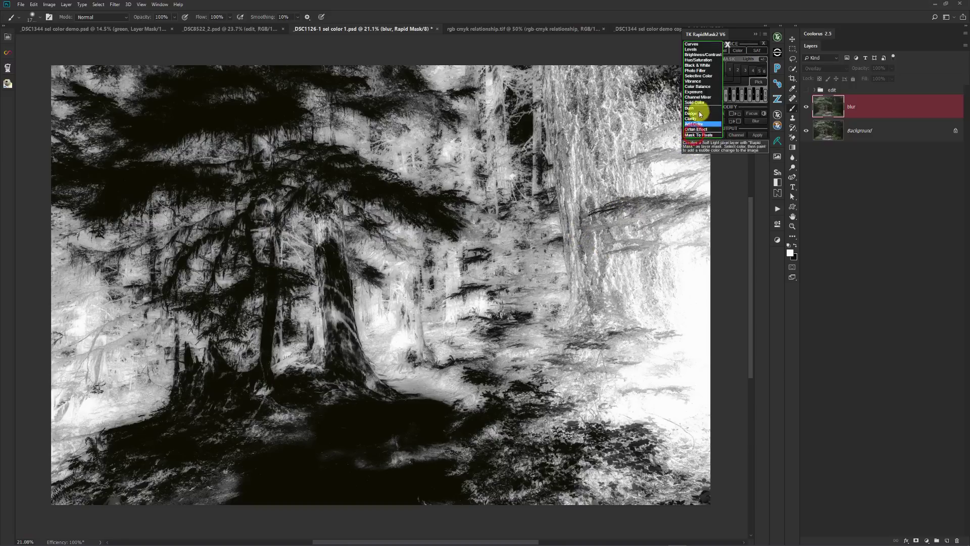
left_click(695, 44)
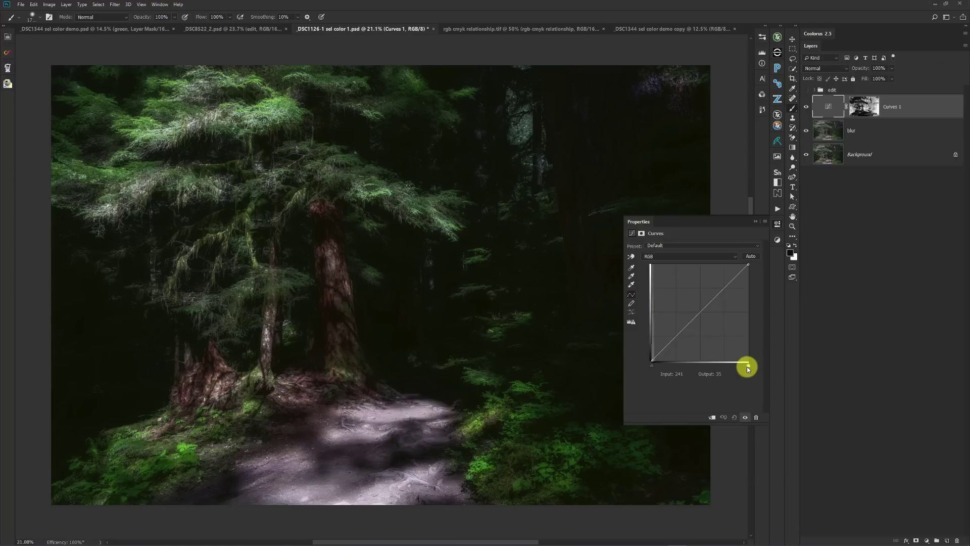
Brighten the masked dark areas by moving the Curves 1 white point to input 77, output 255.
left_click_drag(750, 366, 680, 364)
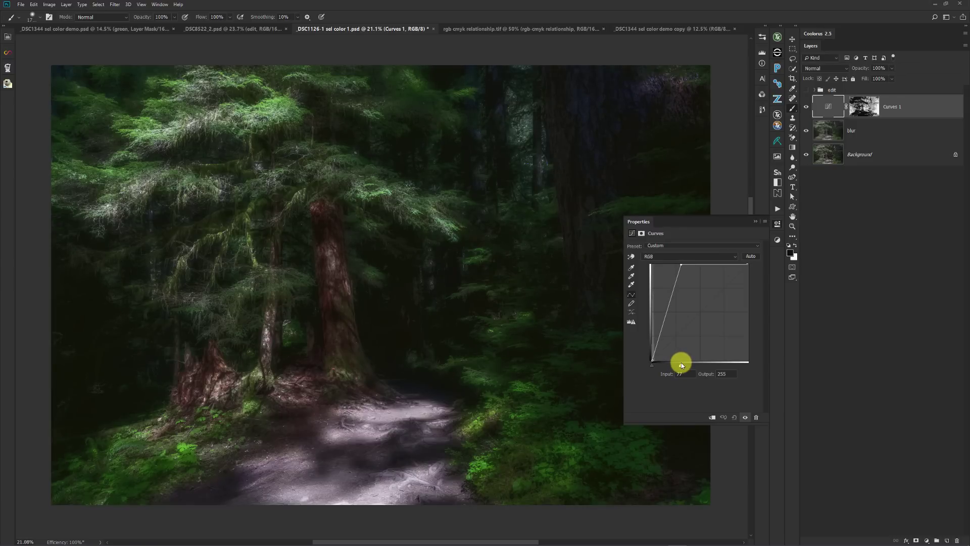
left_click(753, 222)
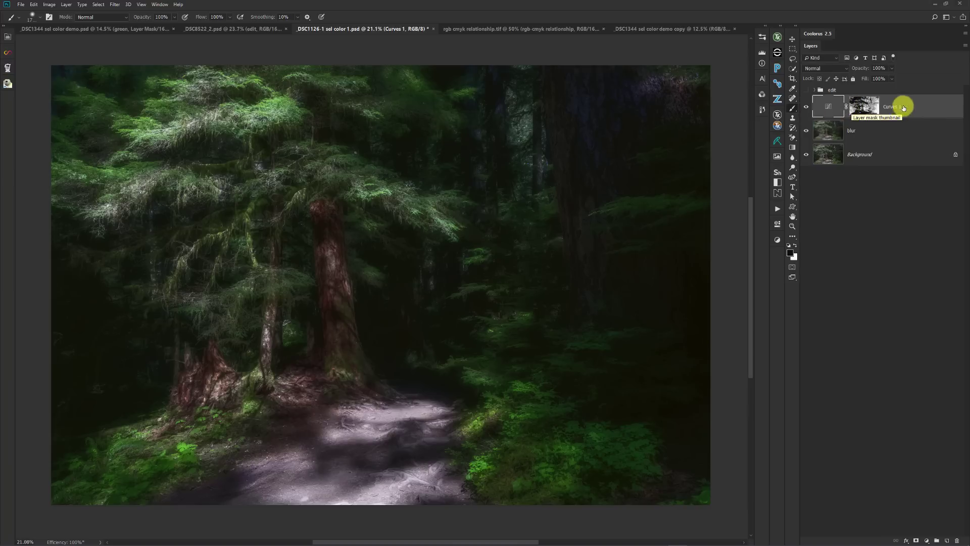
Add a Selective Color layer above Curves 1 and, in its Reds, set Cyan to +19% and reduce Magenta and Yellow.
left_click(918, 107)
left_click(777, 240)
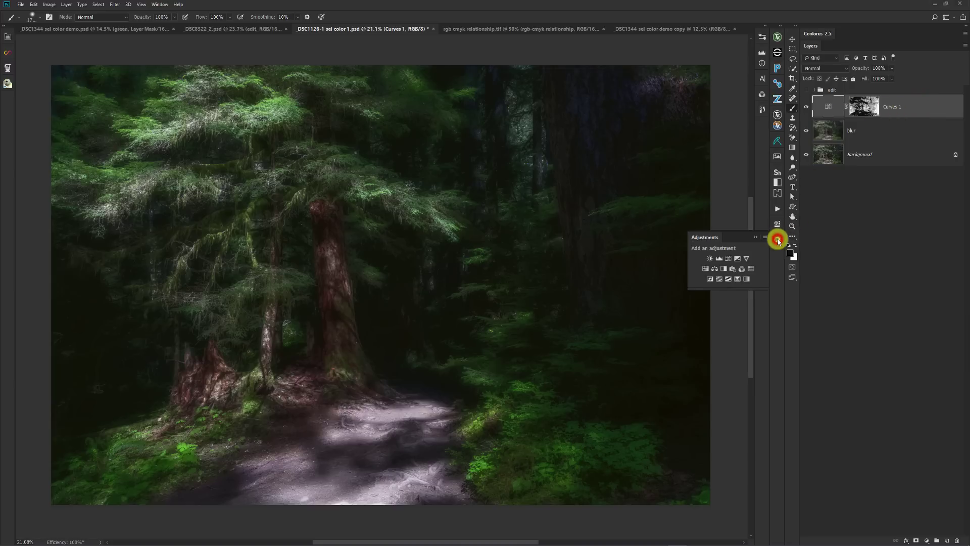
left_click(737, 280)
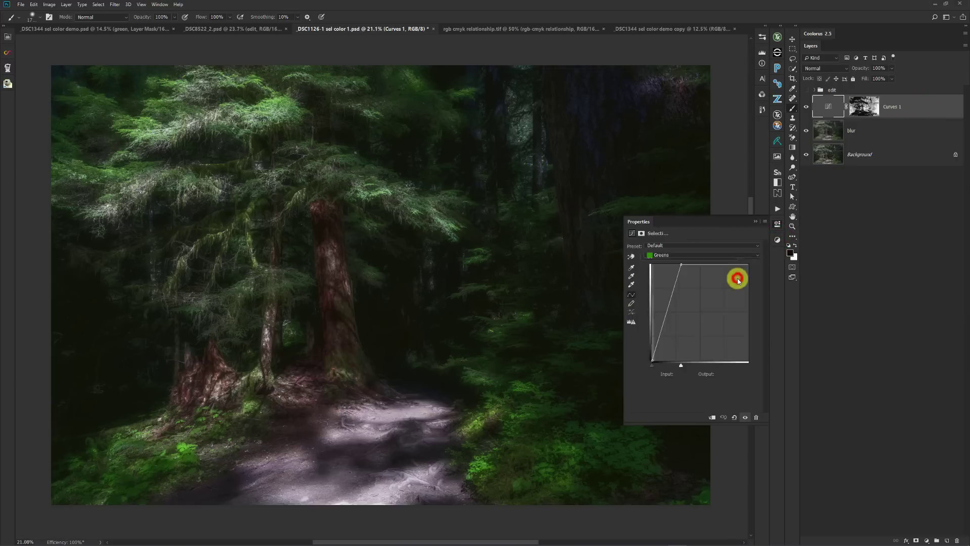
left_click(695, 252)
left_click(698, 262)
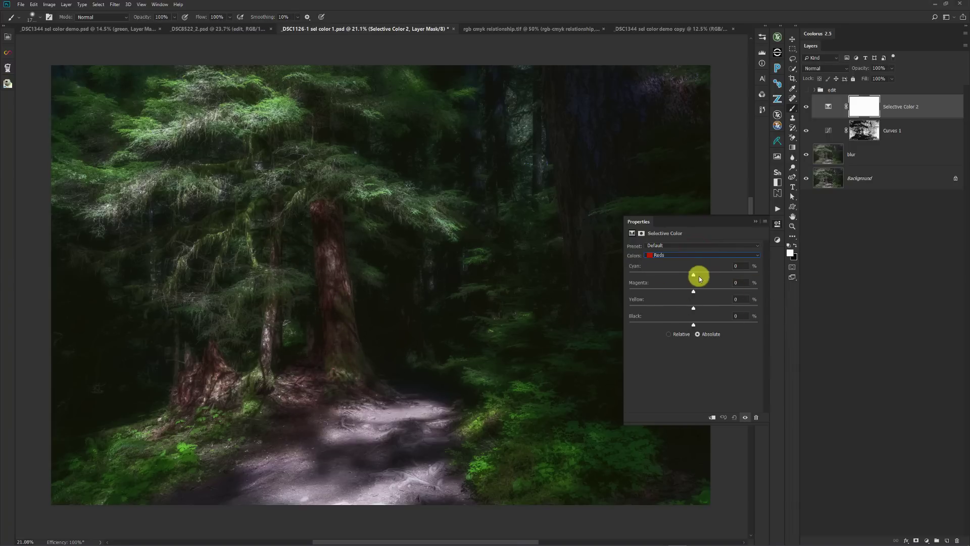
mouse_move(694, 277)
left_mouse_down()
mouse_move(735, 279)
mouse_move(673, 274)
mouse_move(747, 271)
mouse_move(673, 273)
mouse_move(744, 275)
mouse_move(705, 271)
left_mouse_up()
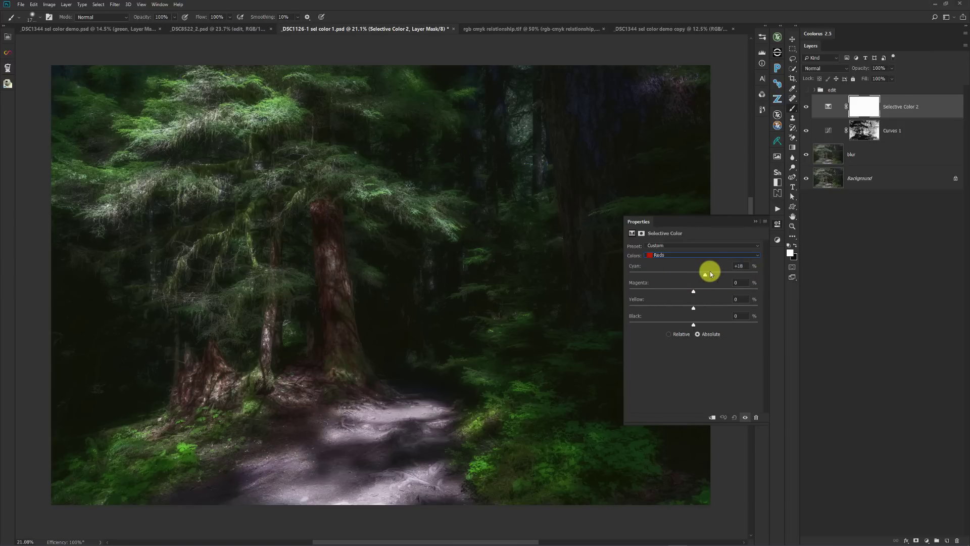
left_click(692, 309)
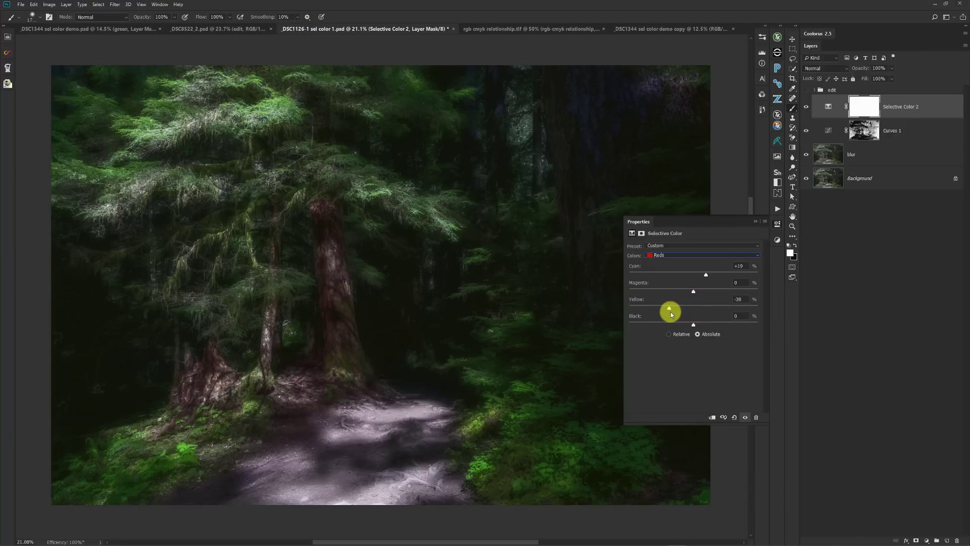
mouse_move(694, 292)
left_mouse_down()
mouse_move(666, 291)
mouse_move(683, 293)
left_mouse_up()
left_click_drag(678, 294, 681, 295)
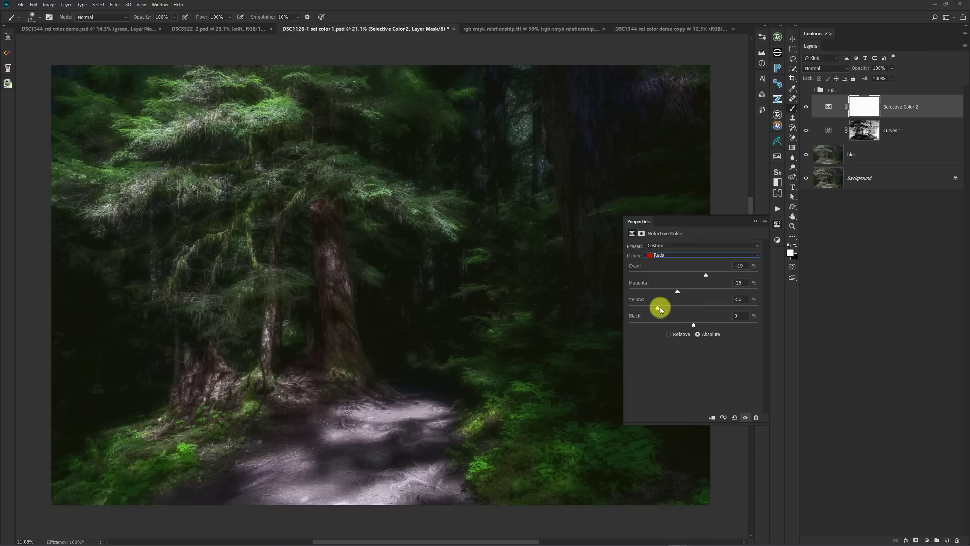
left_click_drag(658, 308, 684, 291)
In the Selective Color layer, set Black to -13% for the Yellows and -64% for the Greens.
left_click(693, 256)
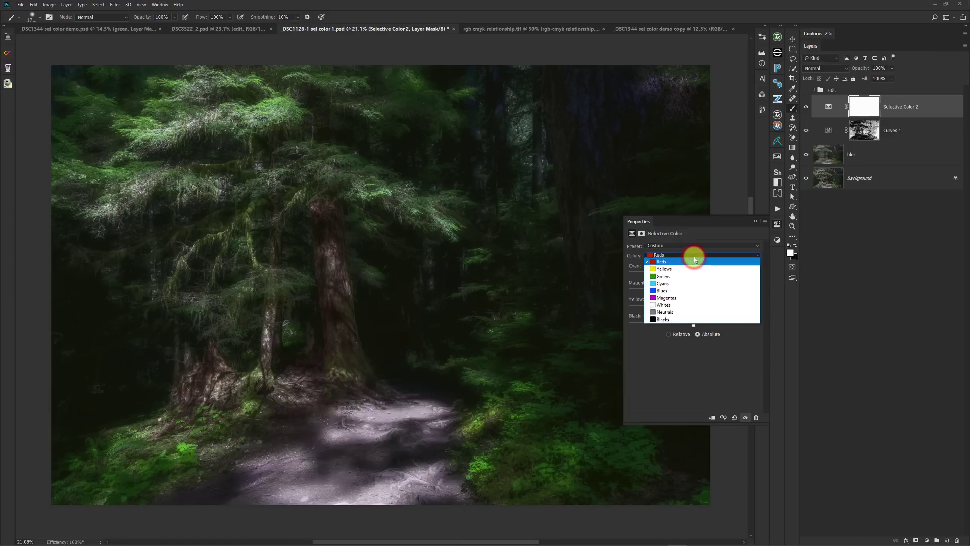
left_click(693, 270)
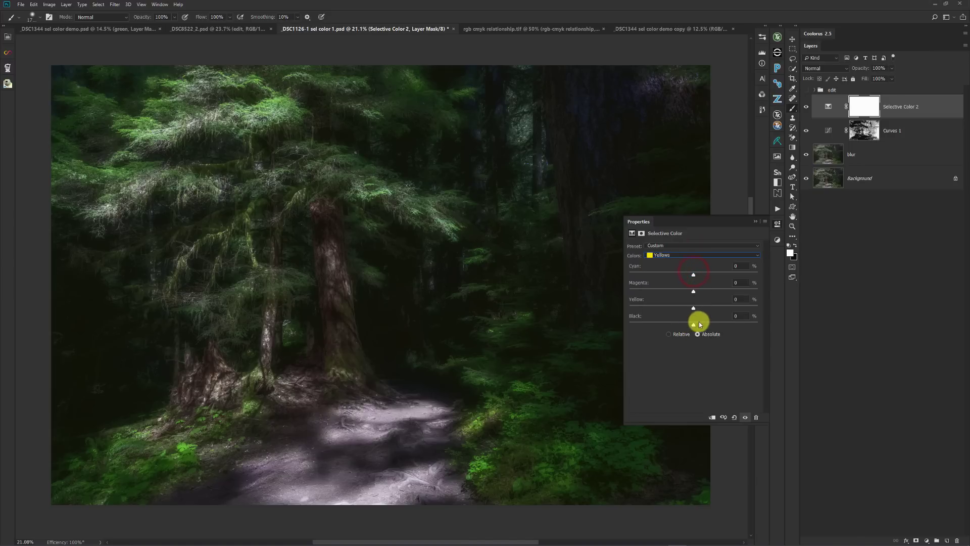
mouse_move(693, 326)
left_mouse_down()
mouse_move(628, 325)
mouse_move(765, 324)
mouse_move(578, 327)
mouse_move(698, 325)
mouse_move(675, 323)
mouse_move(685, 325)
left_mouse_up()
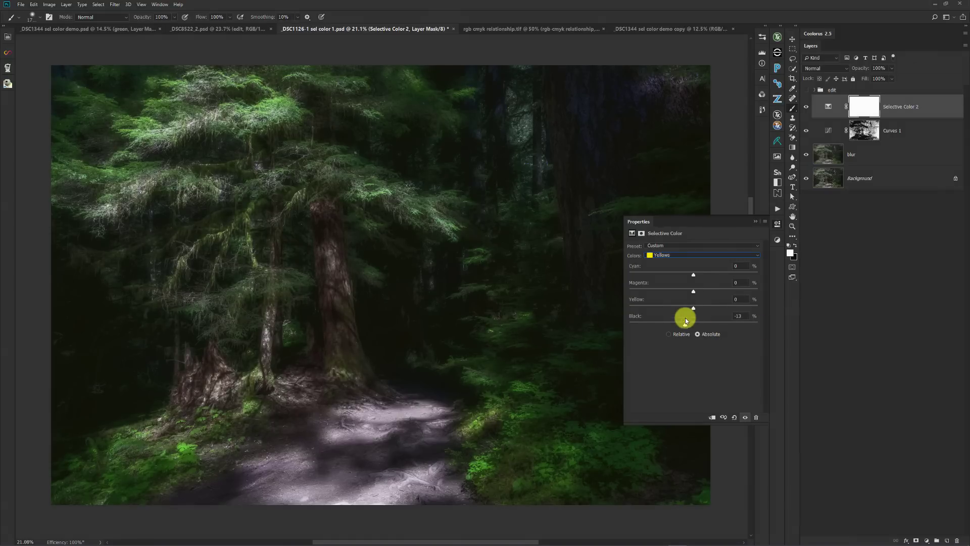
left_click(689, 254)
left_click(683, 276)
left_click_drag(693, 326, 658, 332)
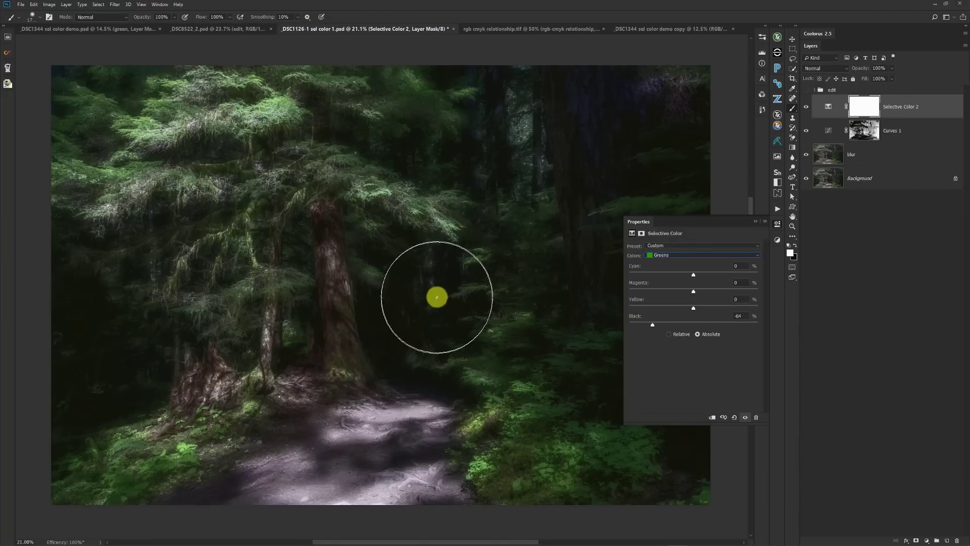
scroll(446, 286, "down", 2)
scroll(449, 283, "up", 1)
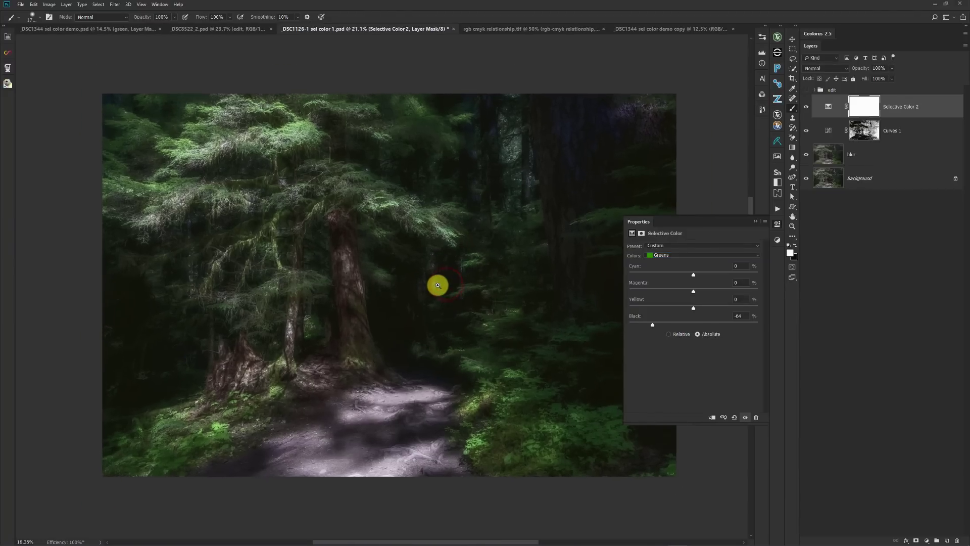
left_click_drag(450, 282, 389, 284)
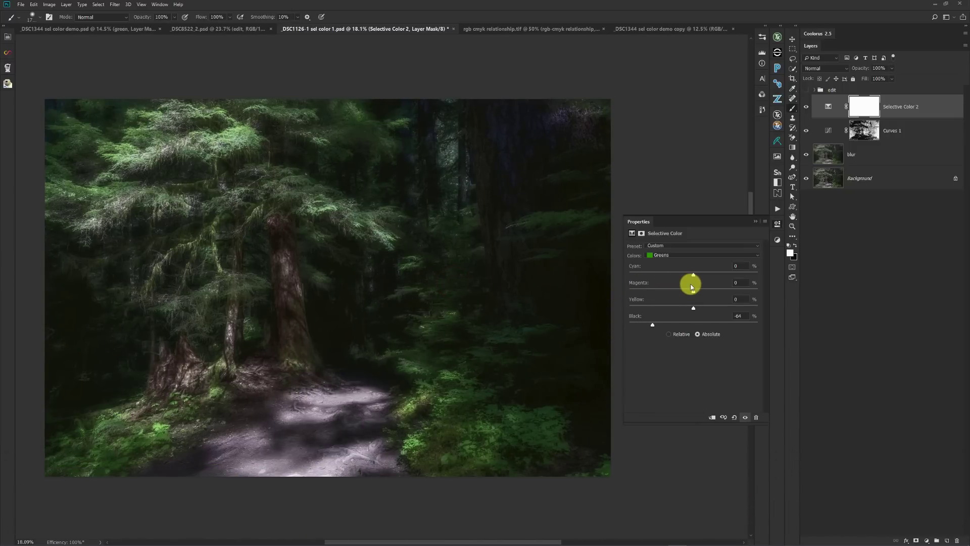
Adjust the Selective Color layer's Yellows to Cyan -57%, Magenta +6%, Yellow -42% and Black -55%.
left_click(685, 254)
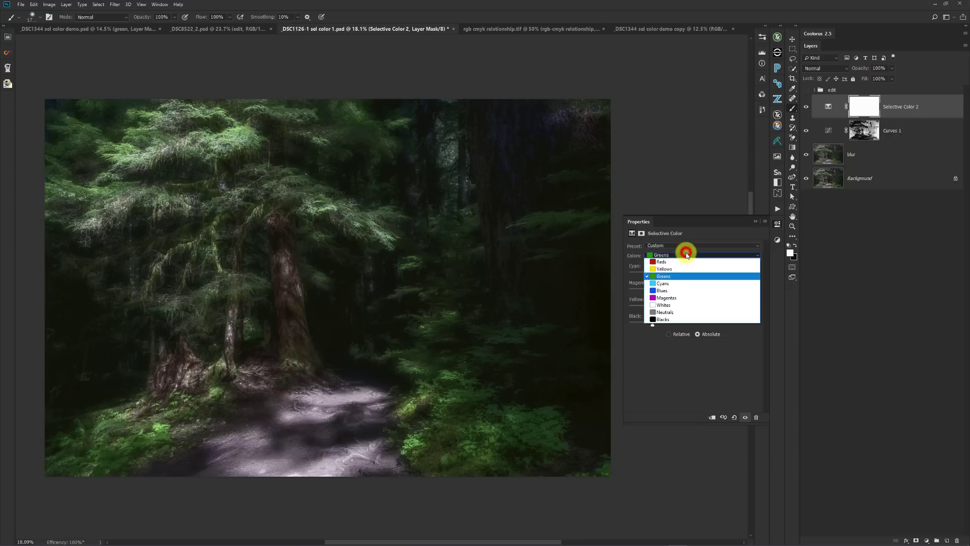
left_click(686, 266)
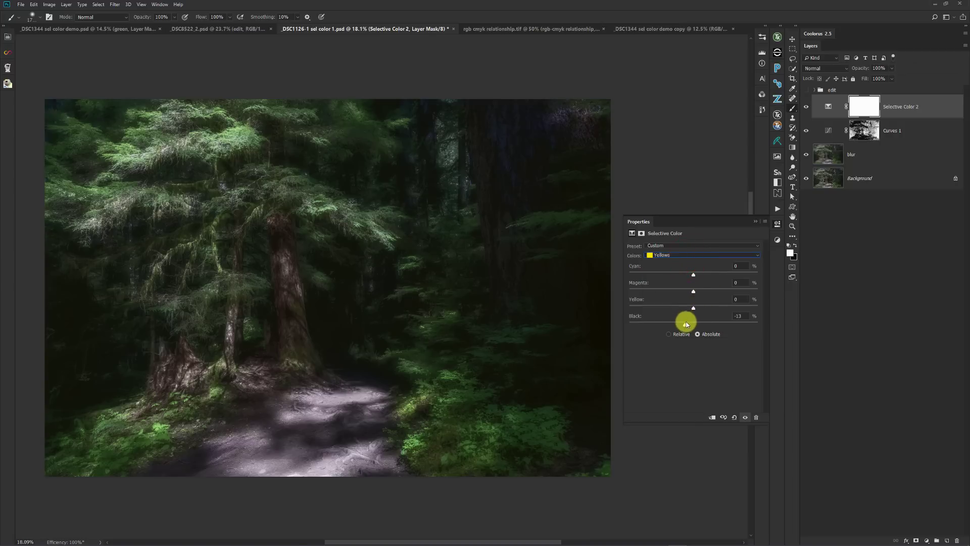
left_click_drag(686, 324, 658, 333)
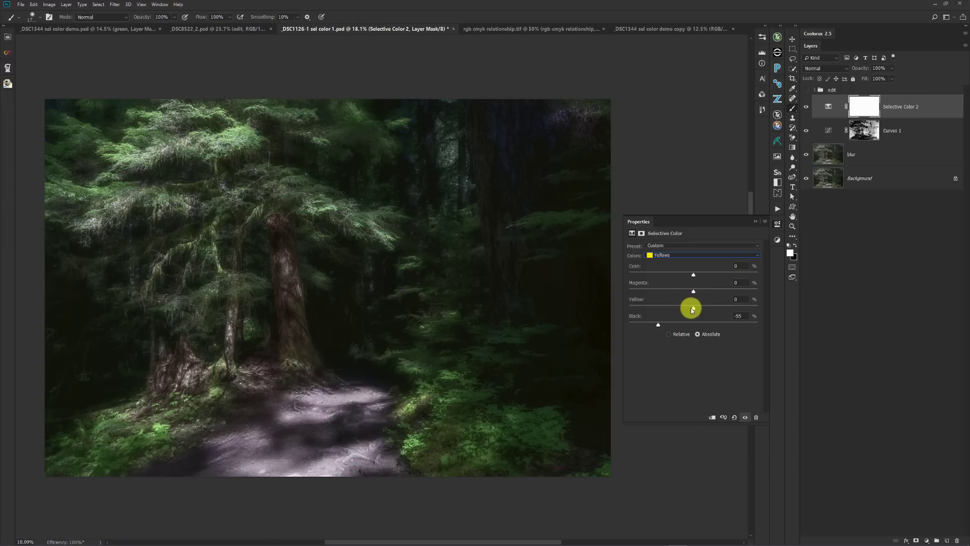
left_click_drag(693, 309, 660, 314)
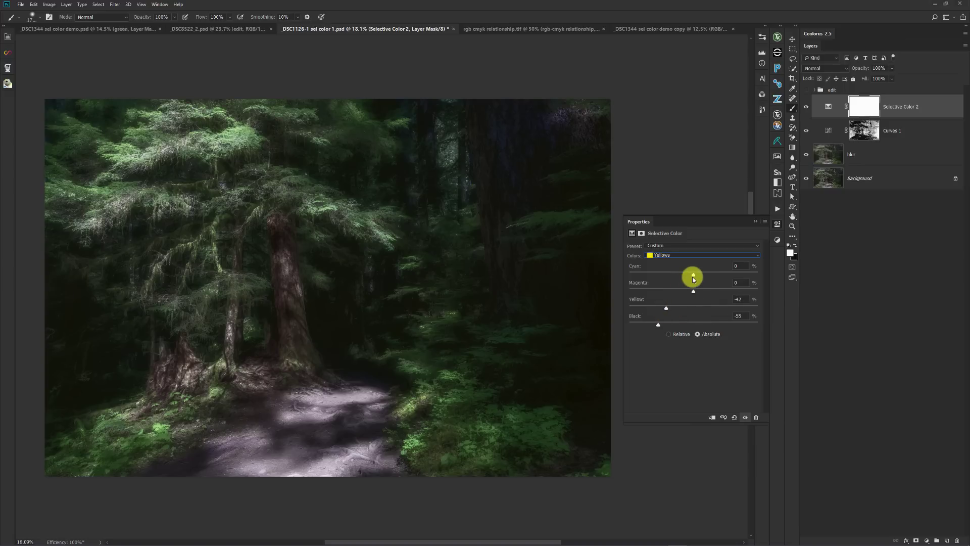
mouse_move(693, 277)
left_mouse_down()
mouse_move(672, 279)
mouse_move(707, 281)
mouse_move(662, 285)
mouse_move(695, 292)
left_mouse_up()
Warm the Greens in the Selective Color layer by setting Cyan to -52% and Yellow to +48%.
left_click(670, 257)
left_click(673, 274)
left_click_drag(694, 308, 727, 307)
left_click_drag(695, 276, 662, 281)
left_click_drag(727, 308, 726, 307)
left_click(754, 221)
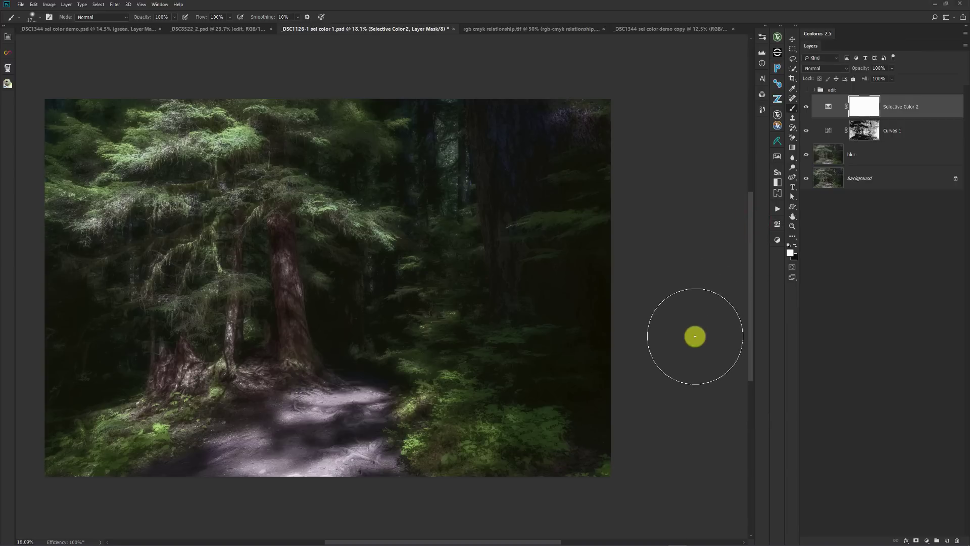
Compare the photo with the Selective Color layer hidden and shown, and set its Yellows Black to -31%.
left_click(806, 107)
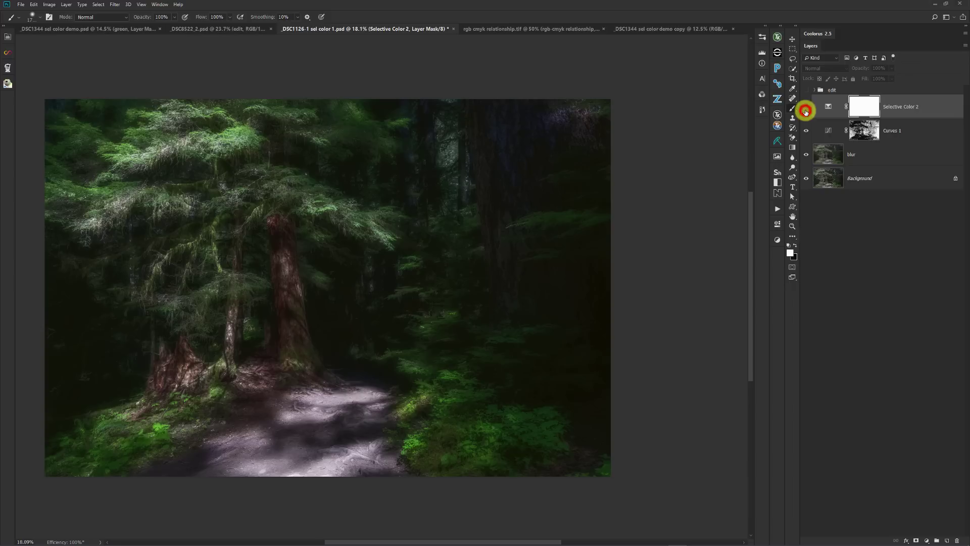
left_click(805, 107)
left_click(805, 110)
left_click(806, 110)
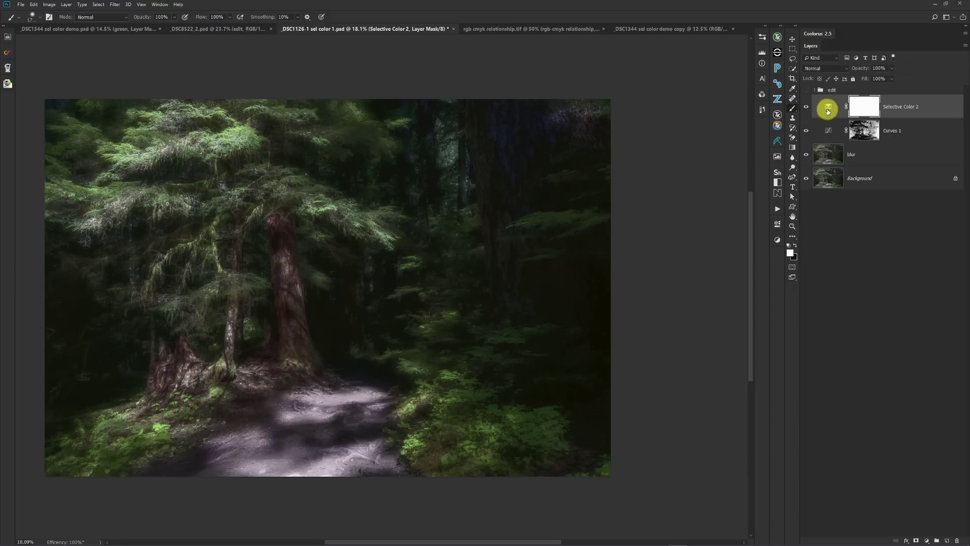
double_click(828, 108)
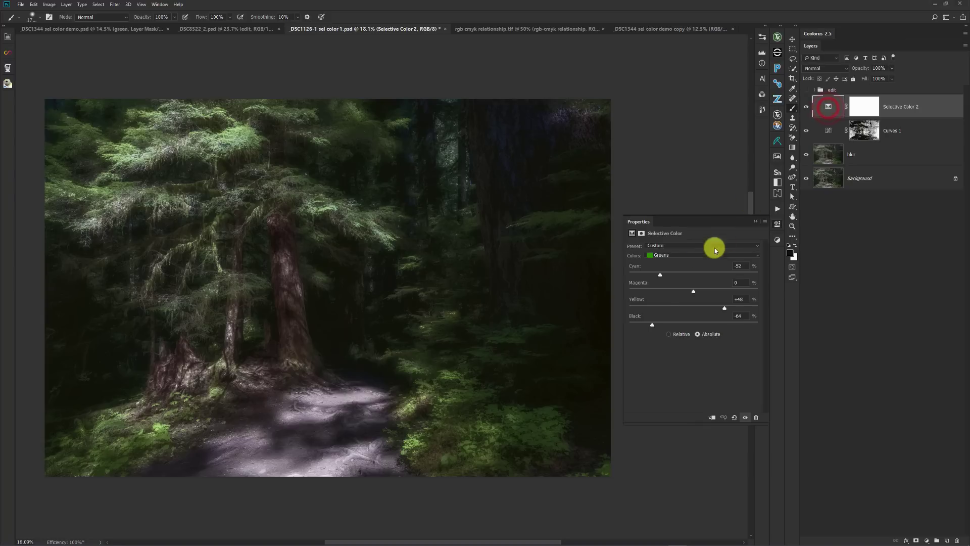
left_click(689, 255)
left_click(688, 269)
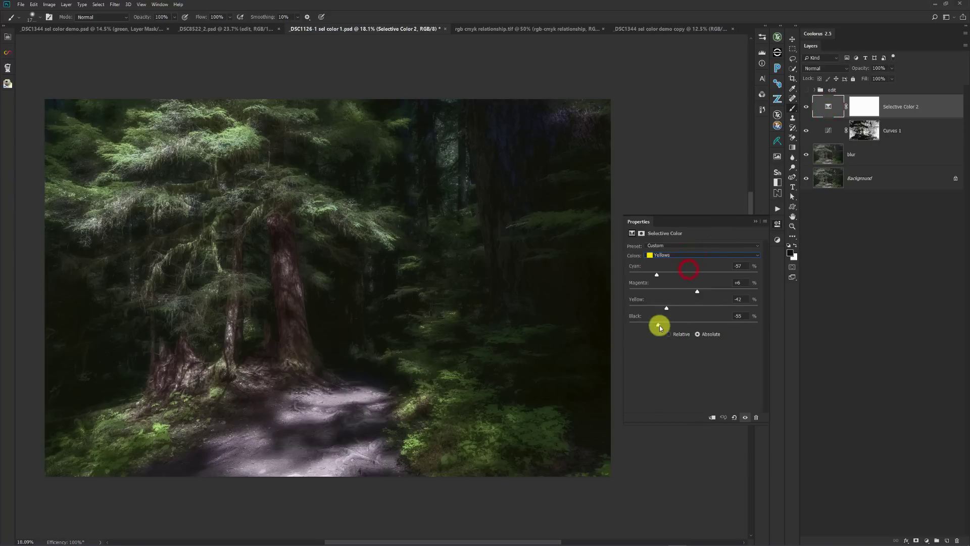
left_click_drag(659, 324, 688, 324)
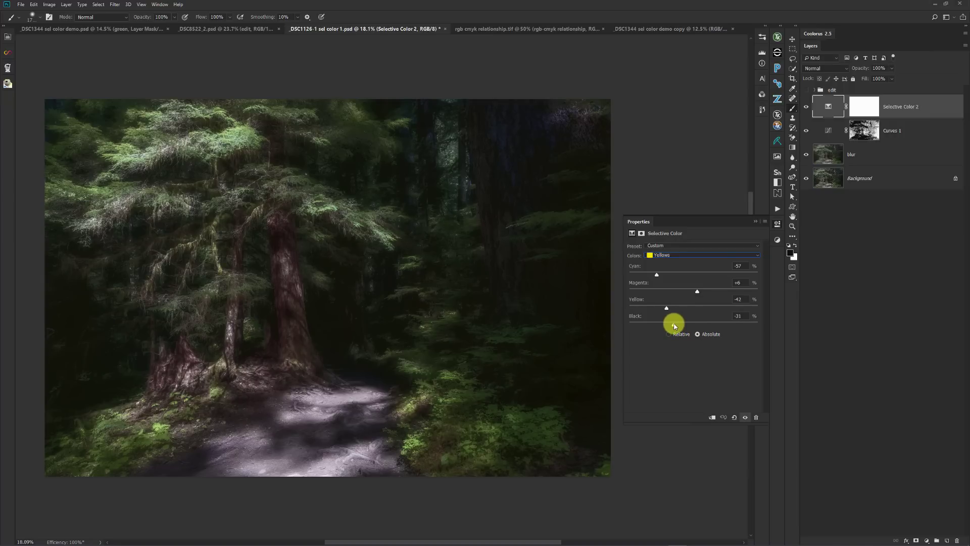
left_click(756, 222)
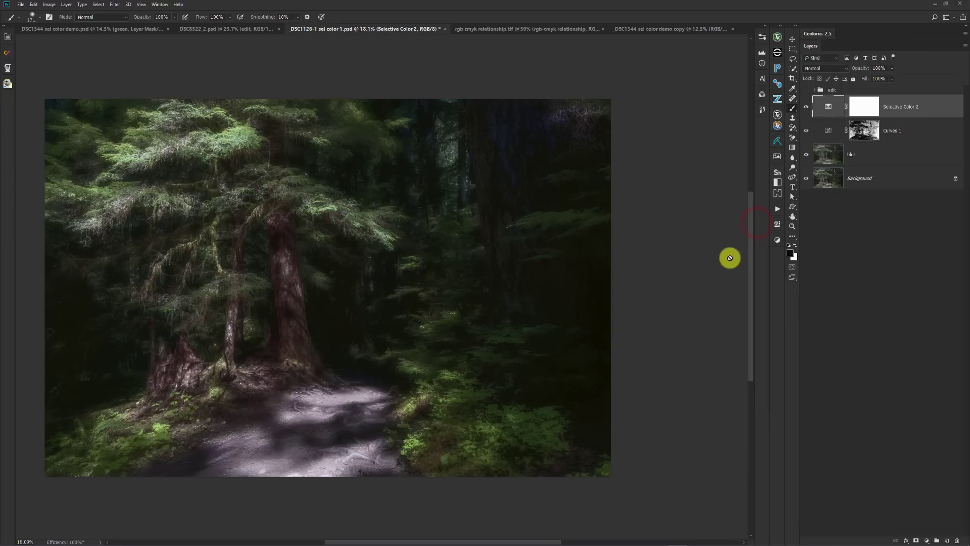